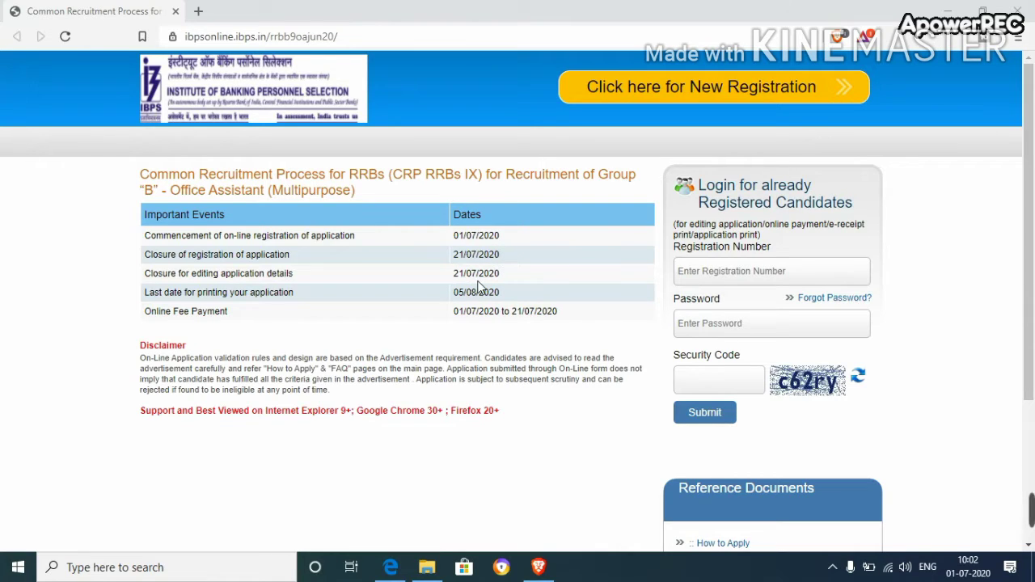
# - Start a new registration, read through the important points to be noted and continue to the basic info form
pyautogui.click(678, 97)
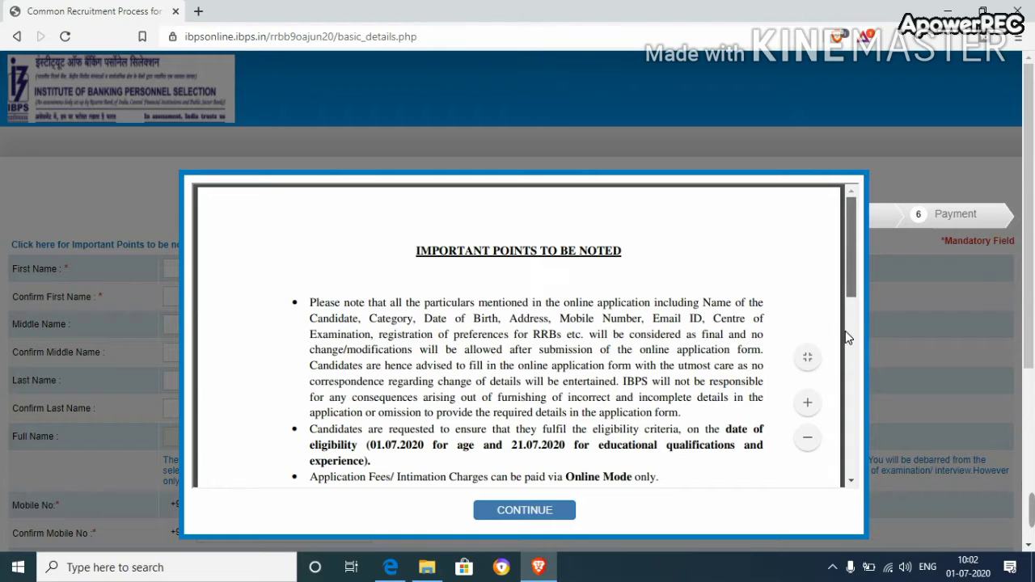
pyautogui.scroll(-10, 846, 367)
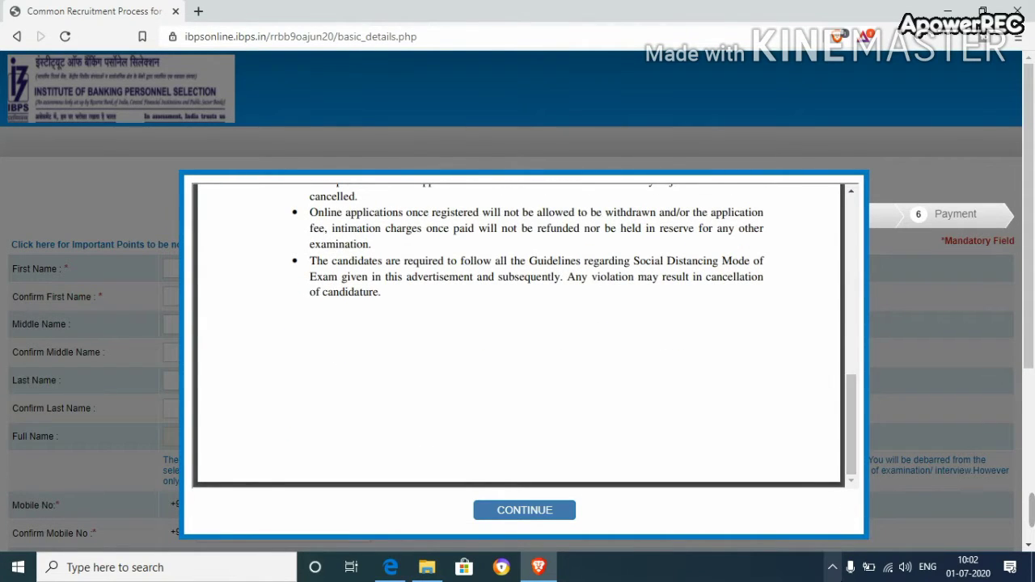
pyautogui.click(507, 512)
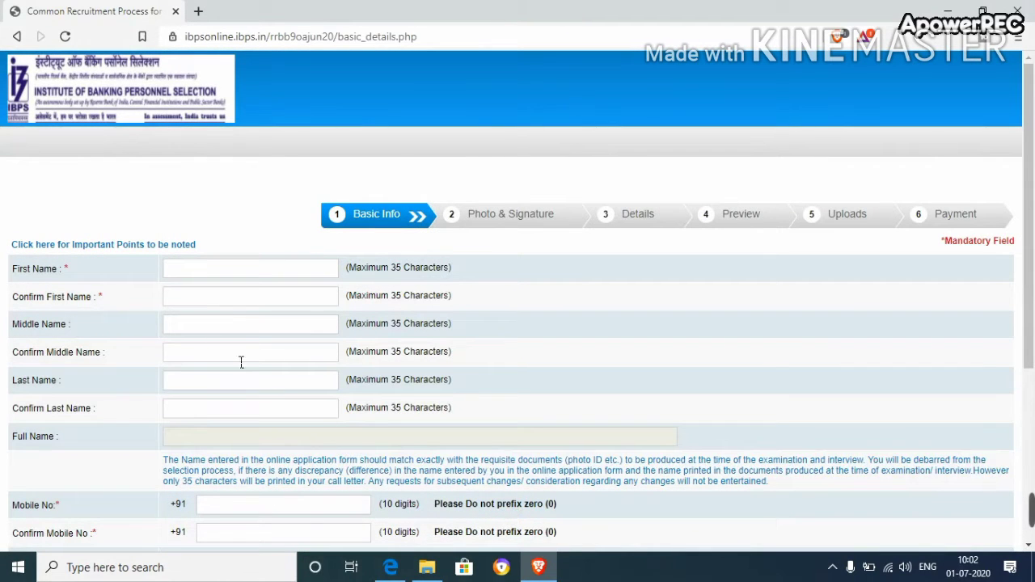
pyautogui.click(191, 270)
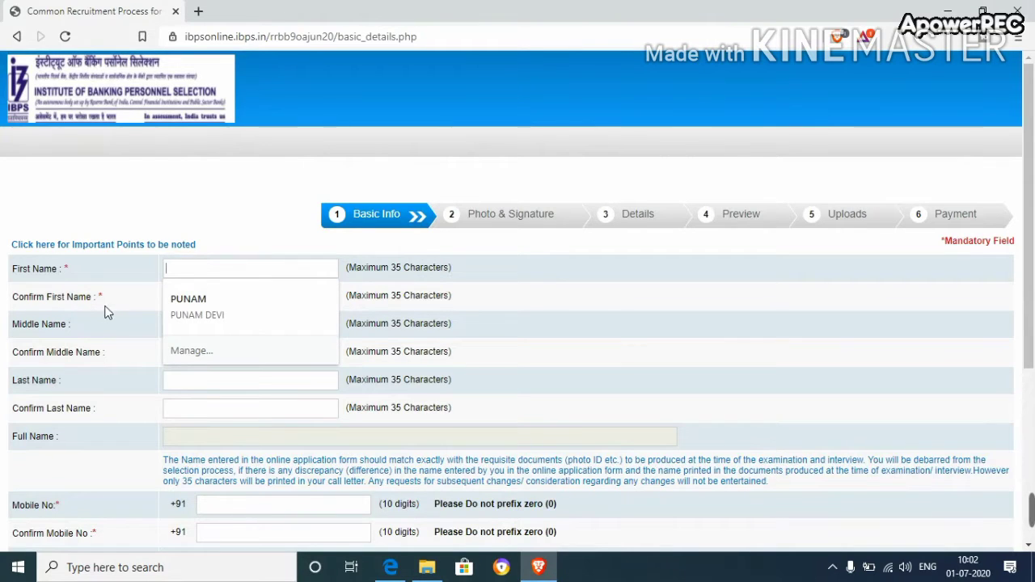
pyautogui.click(184, 385)
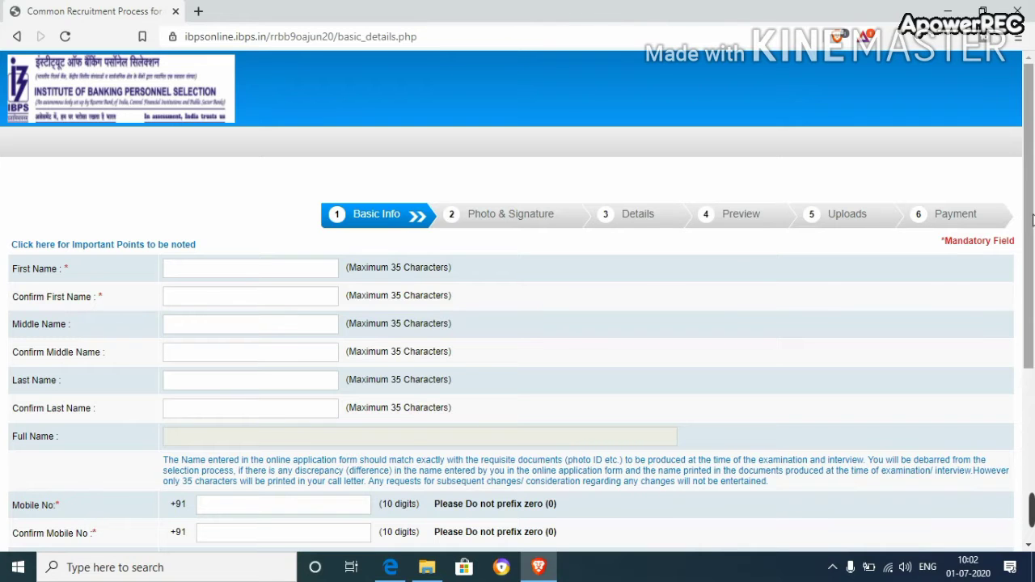
pyautogui.moveTo(1031, 220); pyautogui.dragTo(1032, 381)
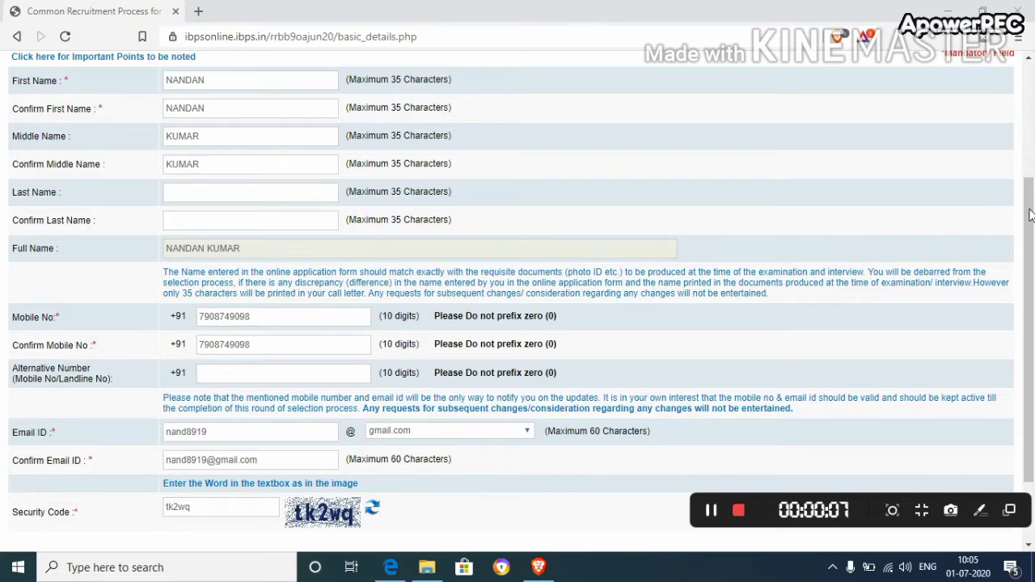
# - Try to save the completed basic info form and proceed
pyautogui.moveTo(1026, 185); pyautogui.dragTo(1032, 279)
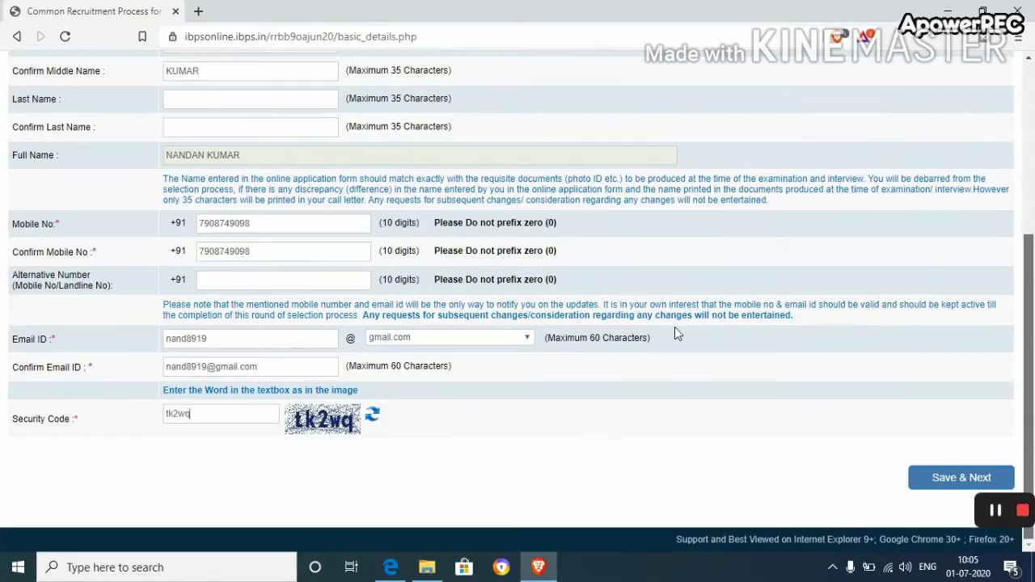
pyautogui.click(942, 482)
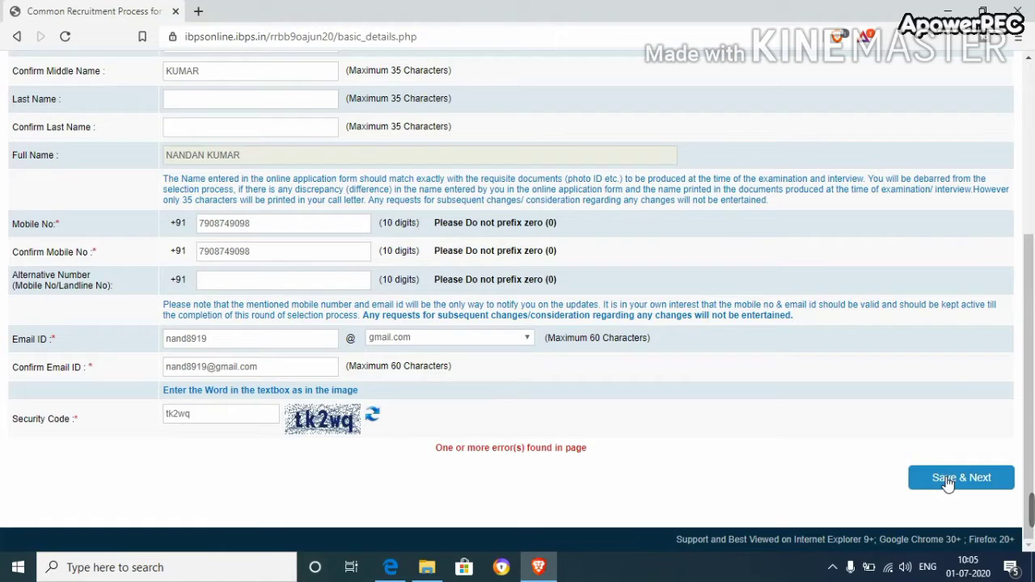
pyautogui.click(947, 482)
# - Recheck the first name entry, save the basic info form again and confirm that the entered data is correct
pyautogui.moveTo(1032, 449); pyautogui.dragTo(1027, 330)
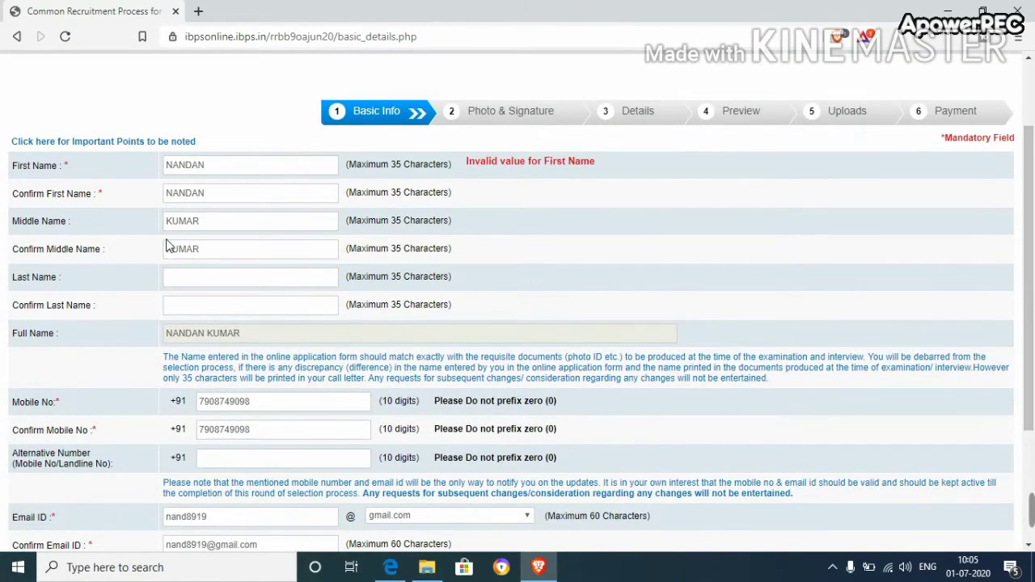
pyautogui.click(226, 173)
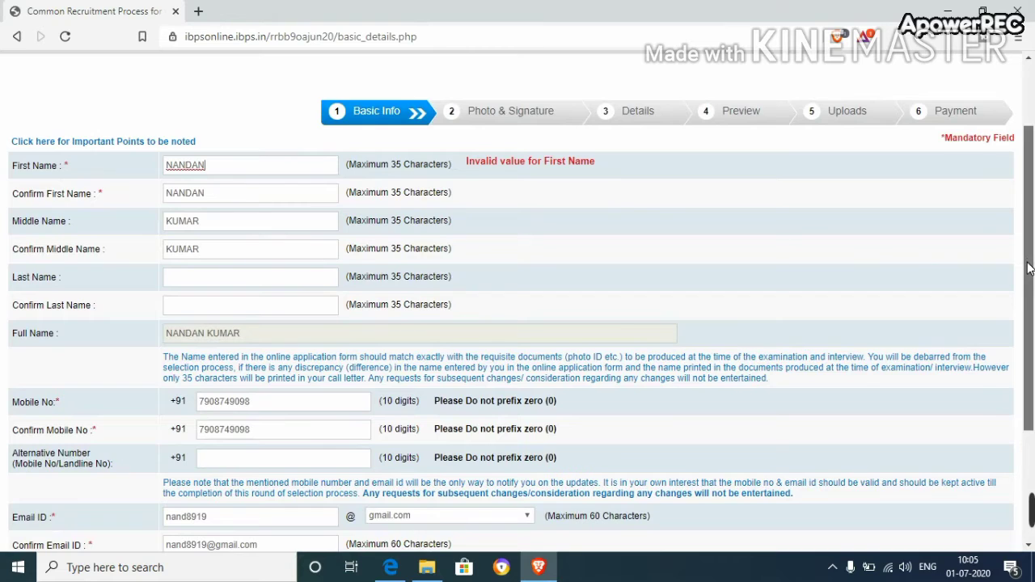
pyautogui.scroll(-3, 896, 440)
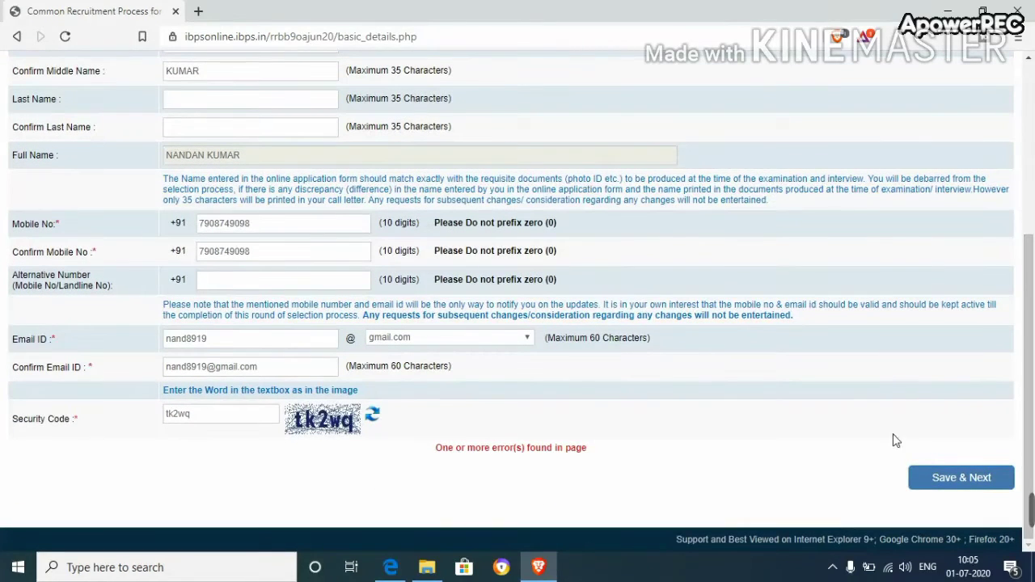
pyautogui.click(944, 480)
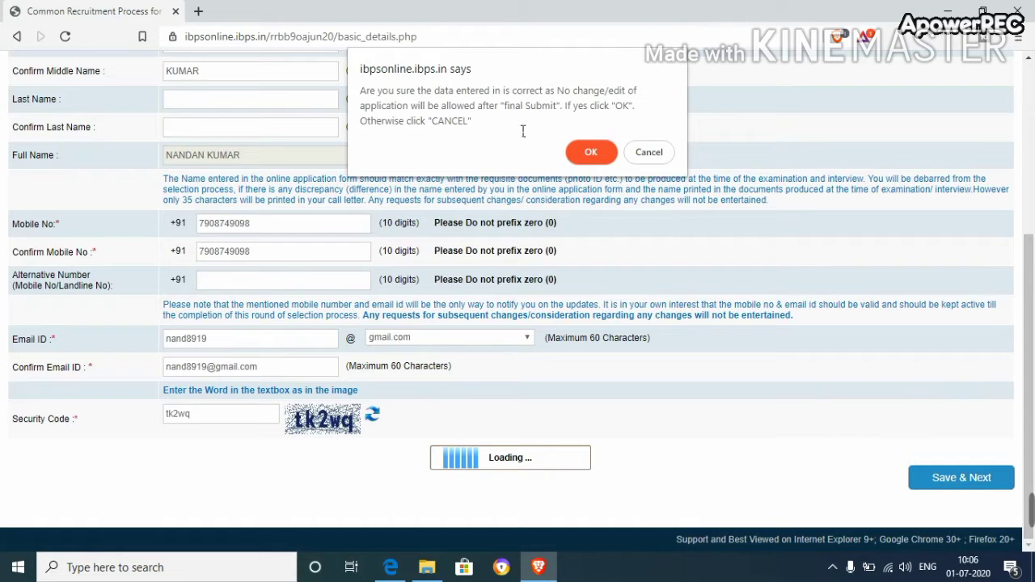
pyautogui.click(578, 152)
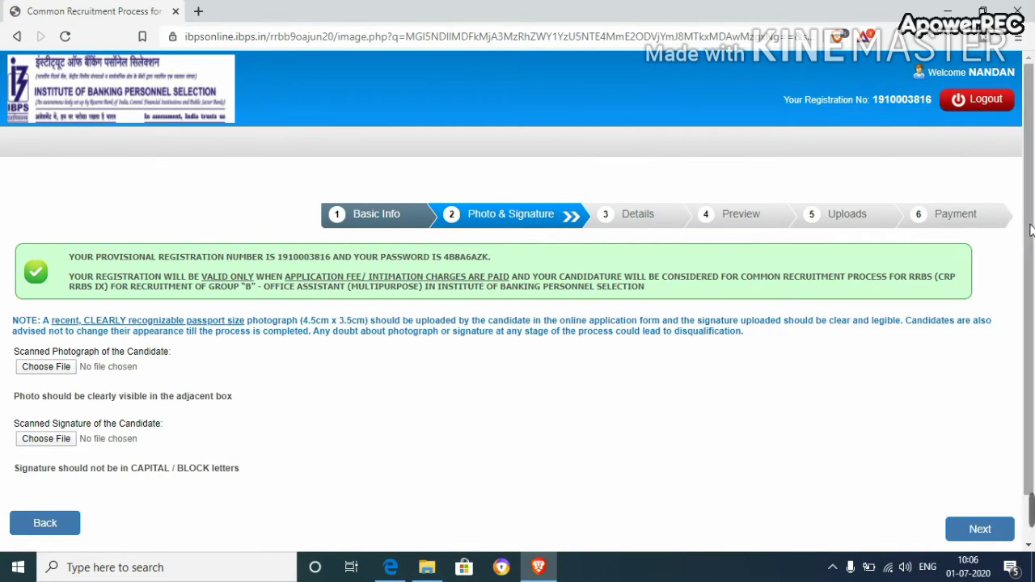
# - Proceed from the photo and signature stage to the application details form
pyautogui.scroll(-1, 1032, 281)
pyautogui.scroll(-1, 1031, 280)
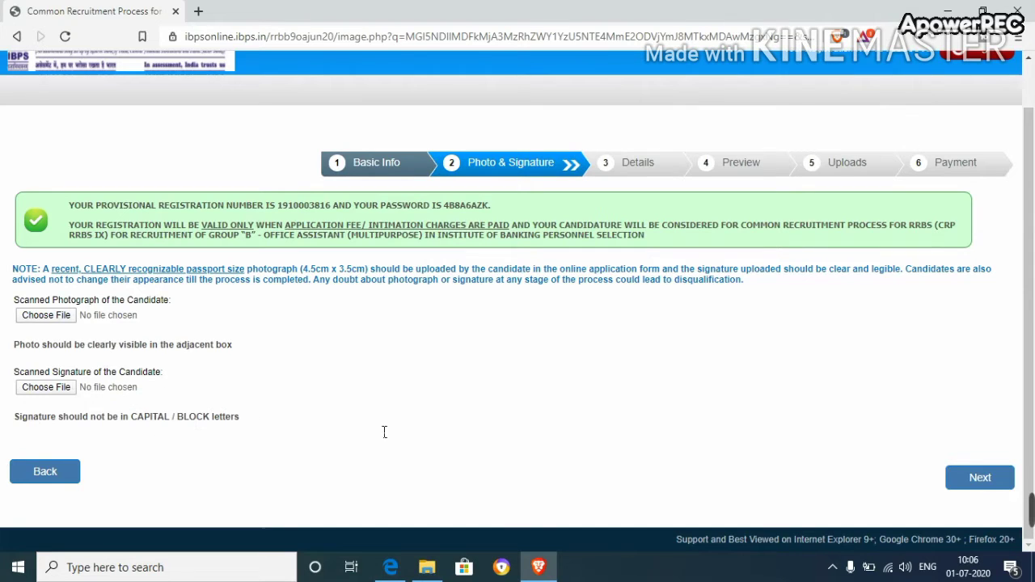
pyautogui.click(958, 477)
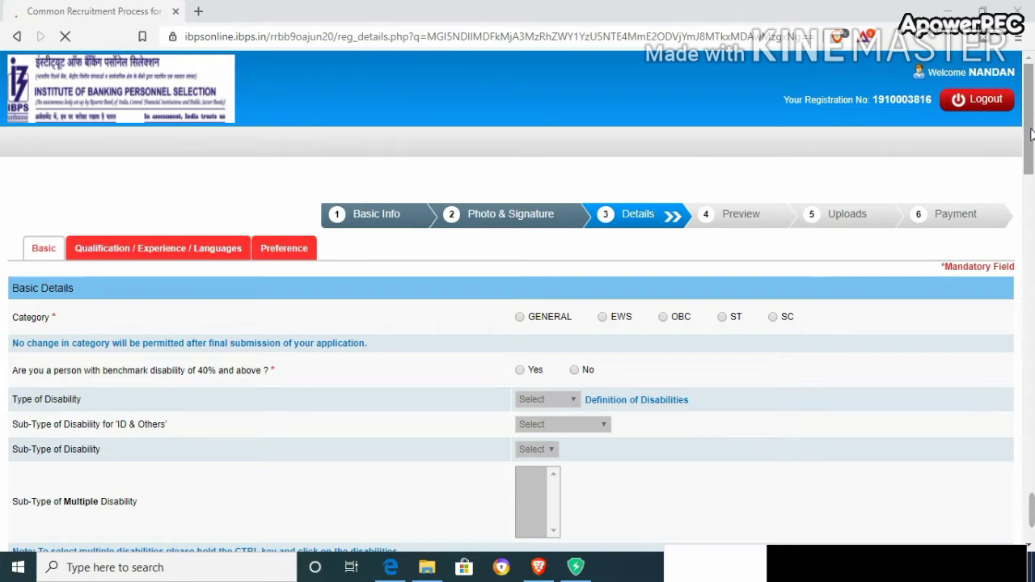
# - Look through the category and disability questions in the basic details and dismiss the ByteFence advertisement
pyautogui.moveTo(1030, 134); pyautogui.dragTo(1029, 177)
pyautogui.scroll(-1, 1029, 176)
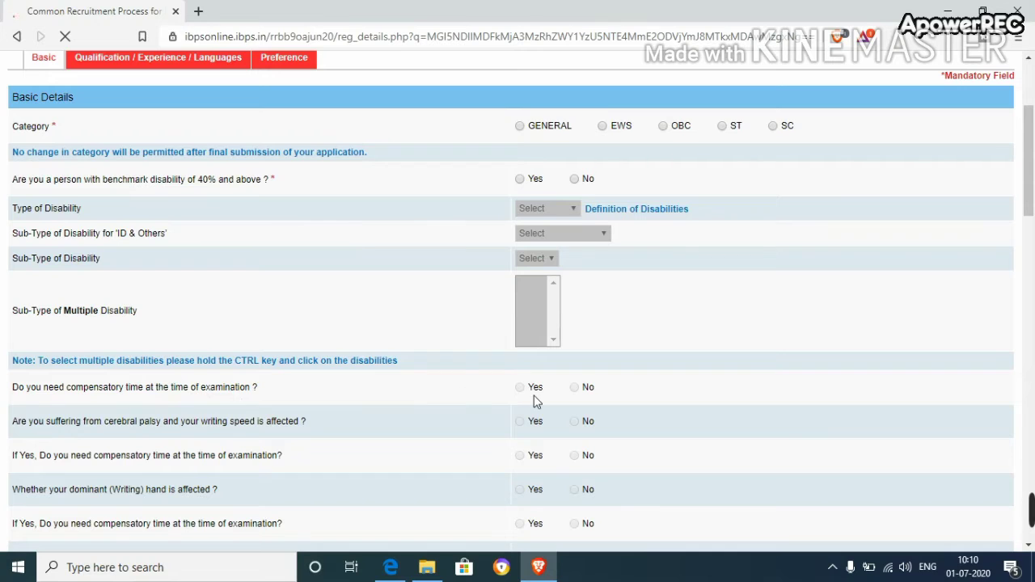
pyautogui.scroll(-2, 533, 400)
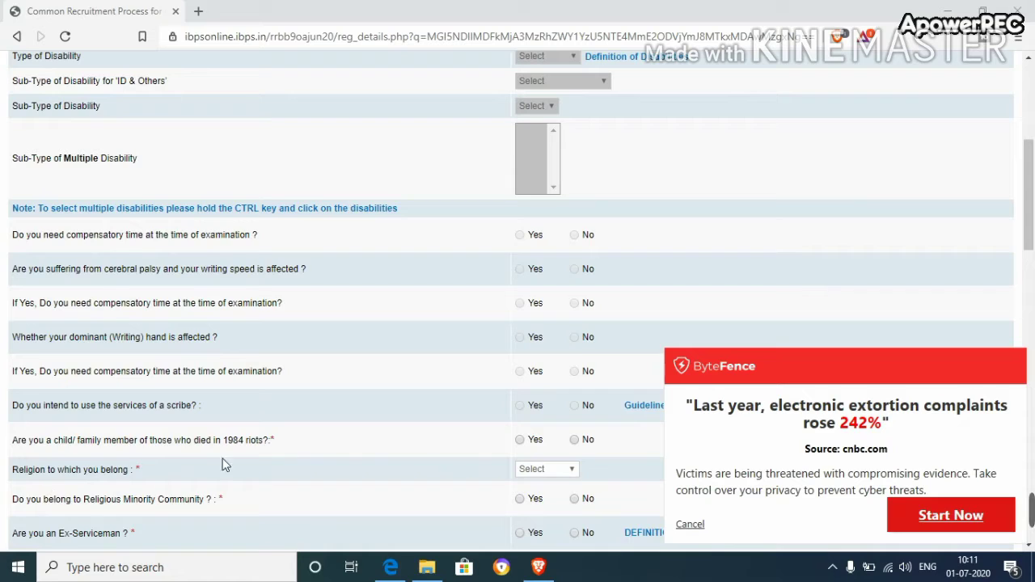
pyautogui.click(689, 524)
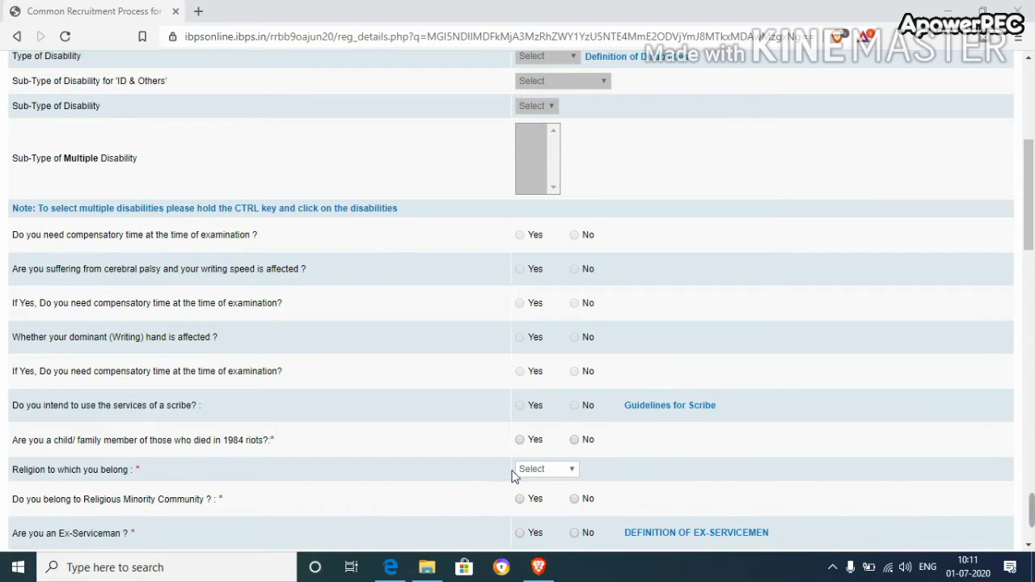
# - Set the religion to which the candidate belongs to Others in the basic details
pyautogui.click(563, 472)
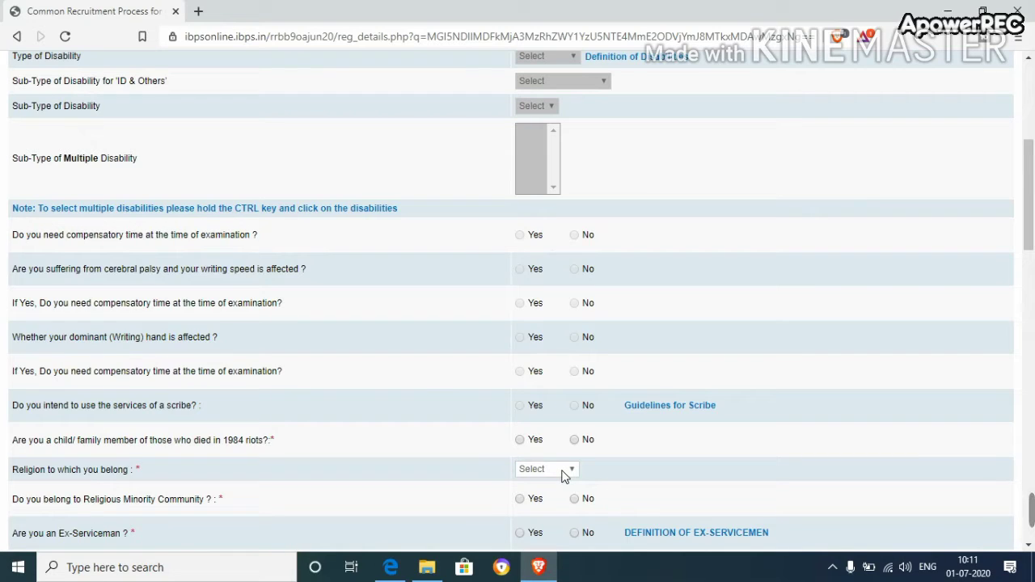
pyautogui.click(563, 472)
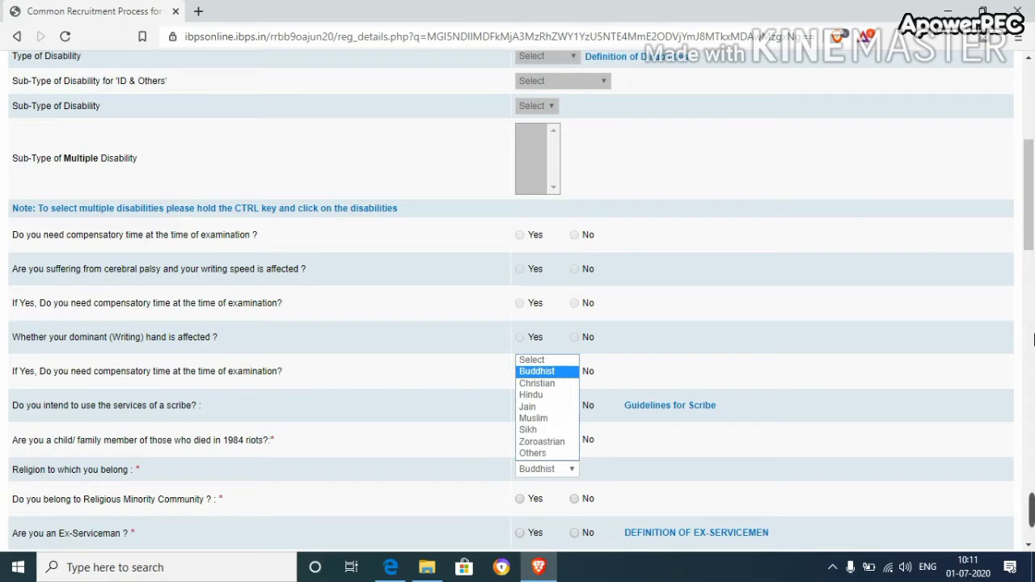
pyautogui.press('Down')
pyautogui.press('Down')
pyautogui.press('Down')
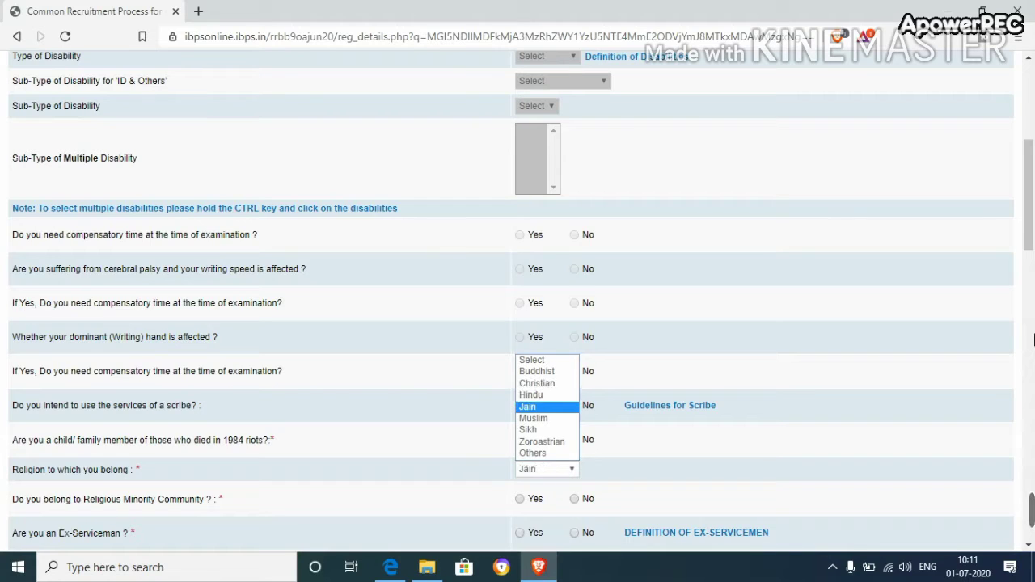
pyautogui.press('Down')
pyautogui.press('Down')
pyautogui.press('Down')
pyautogui.press('Down')
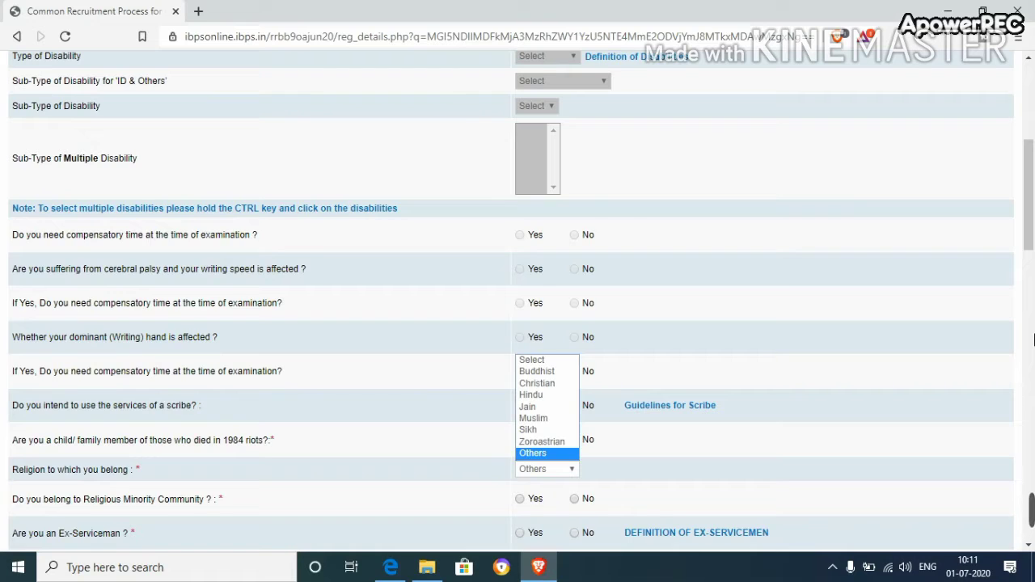
pyautogui.click(670, 441)
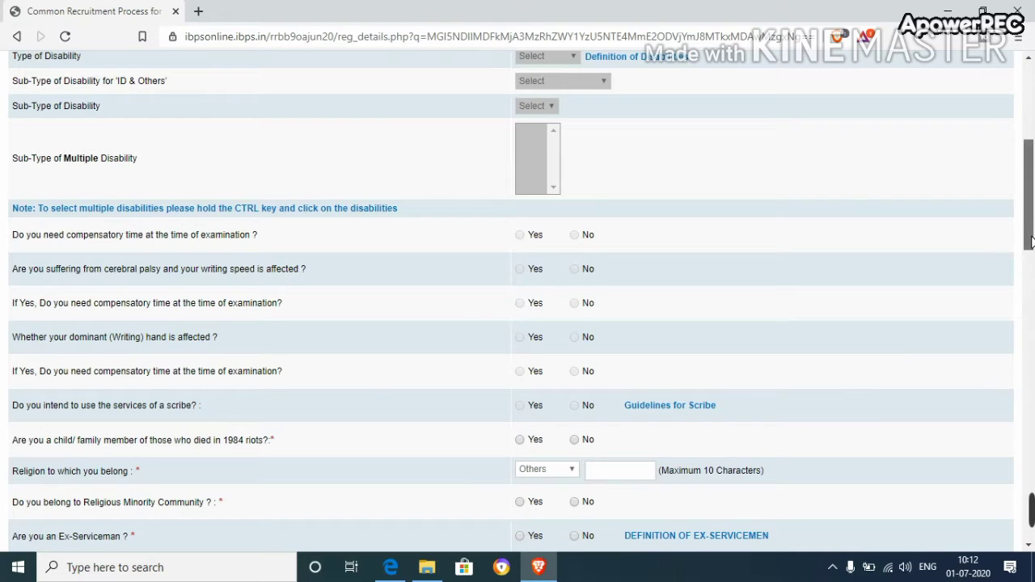
# - Look over the ex-serviceman and earlier CWE-RRB attempt questions and set the nationality to Others
pyautogui.moveTo(1029, 238); pyautogui.dragTo(1029, 255)
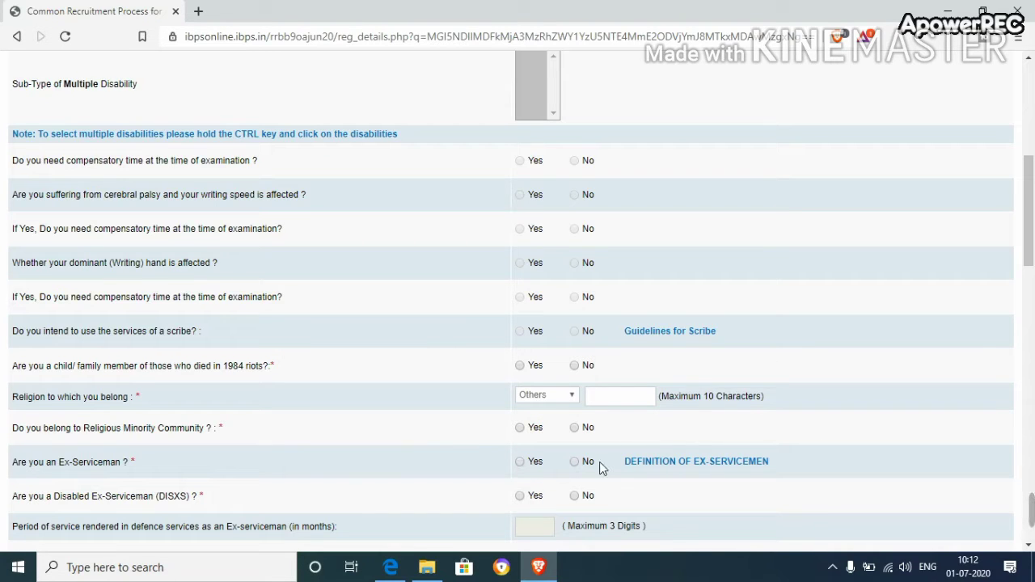
pyautogui.scroll(-3, 599, 463)
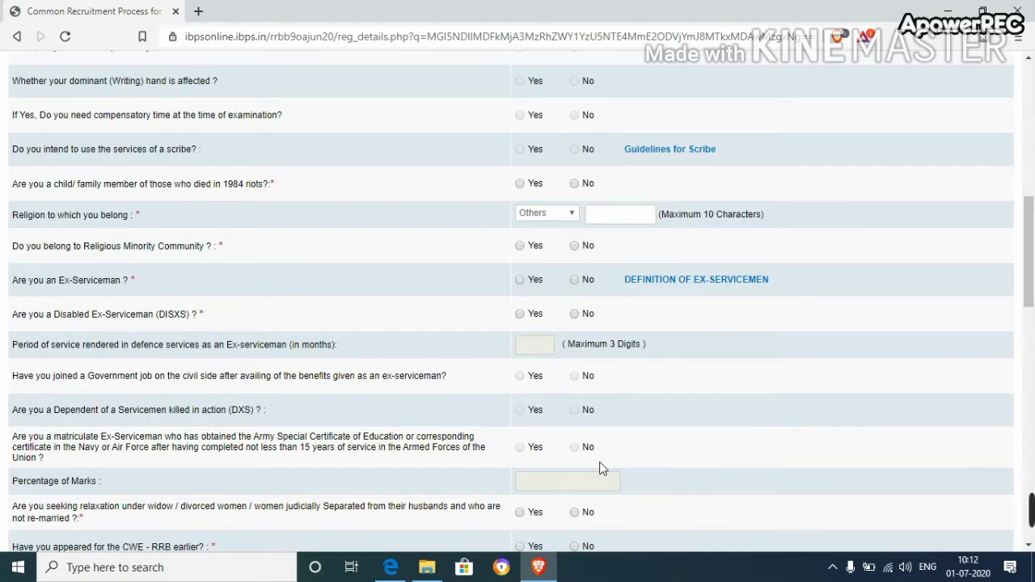
pyautogui.scroll(-1, 601, 468)
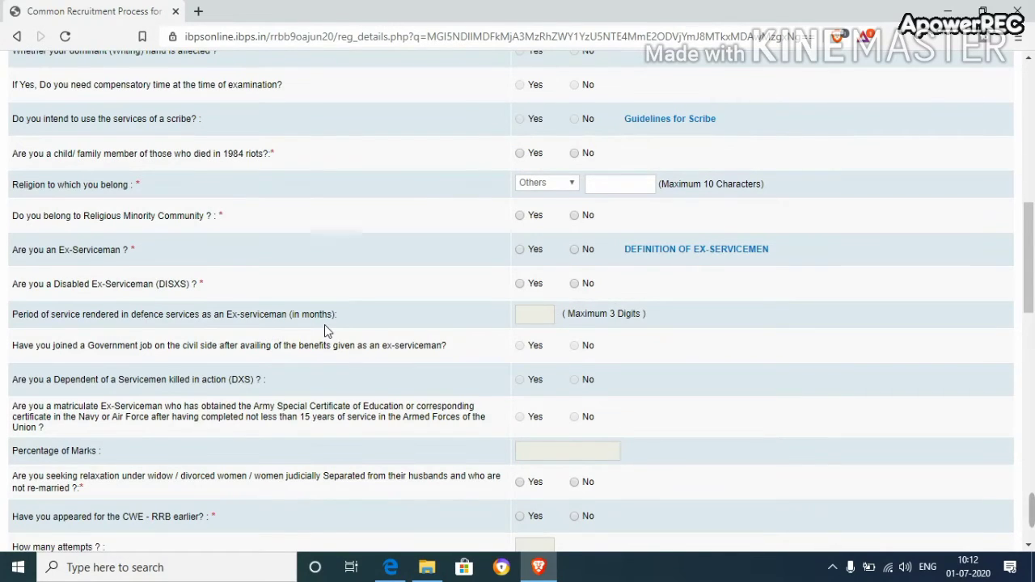
pyautogui.scroll(-3, 325, 327)
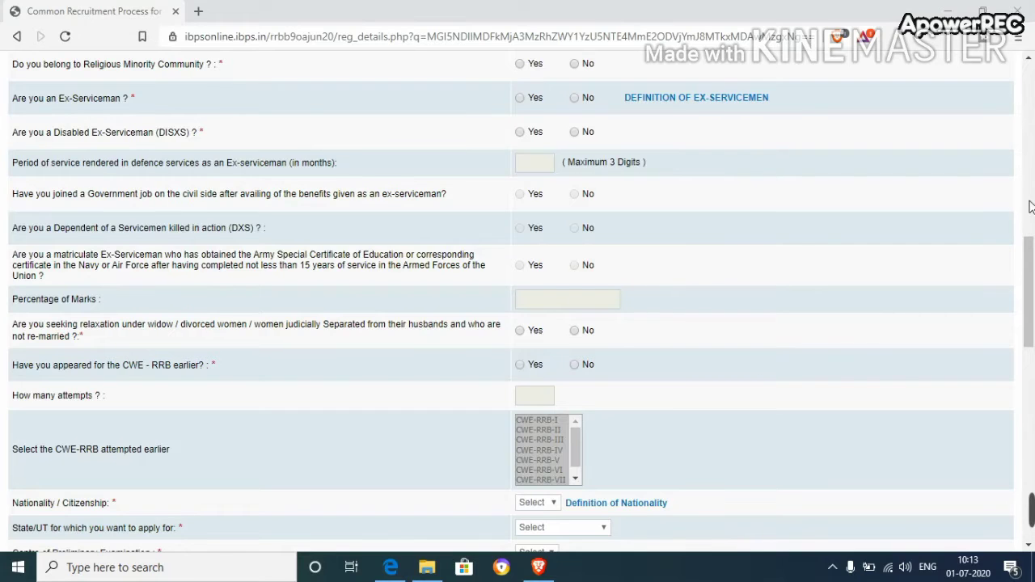
pyautogui.moveTo(1029, 295); pyautogui.dragTo(1029, 338)
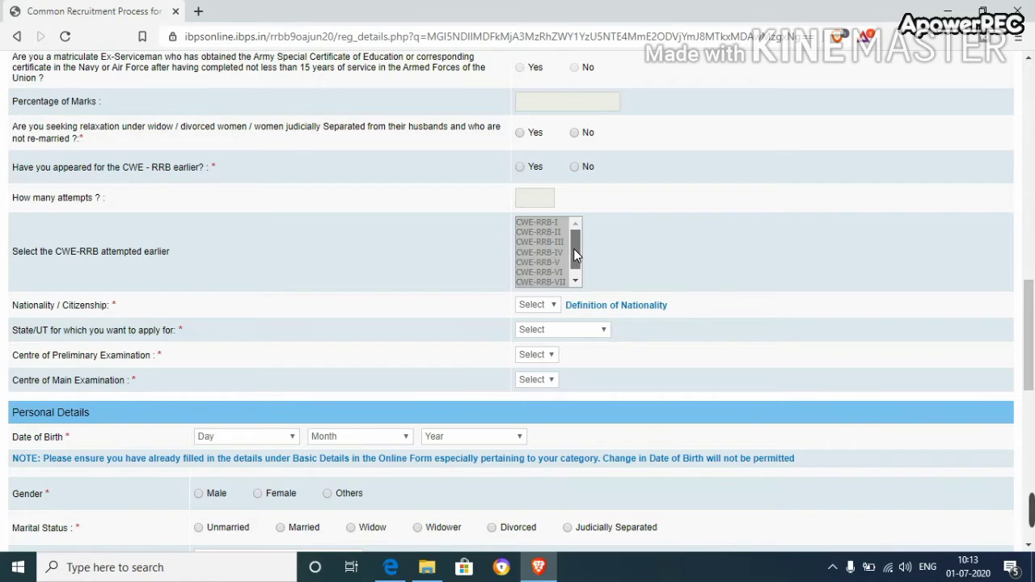
pyautogui.moveTo(576, 259); pyautogui.dragTo(579, 253)
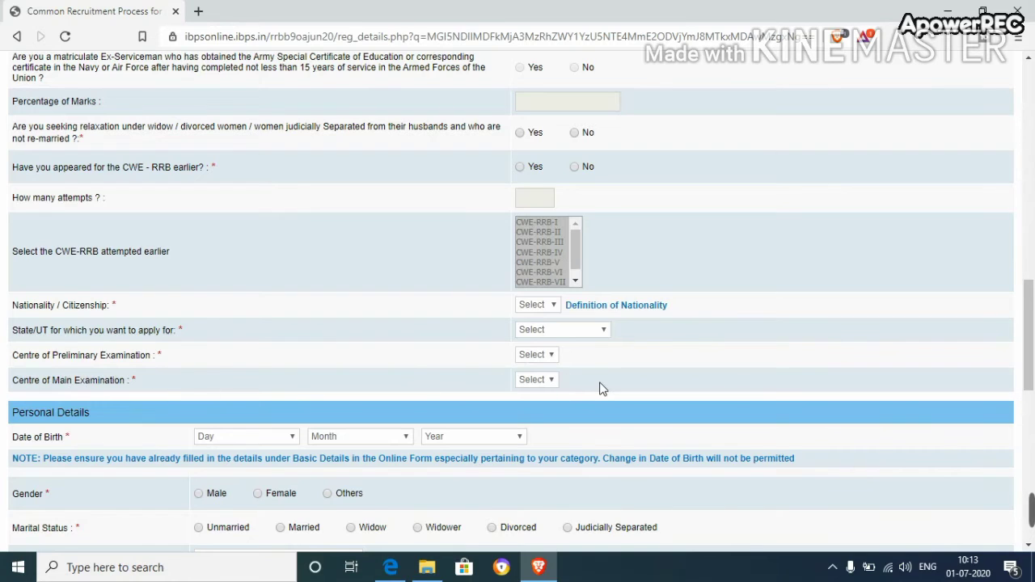
pyautogui.press('Down')
pyautogui.press('Down')
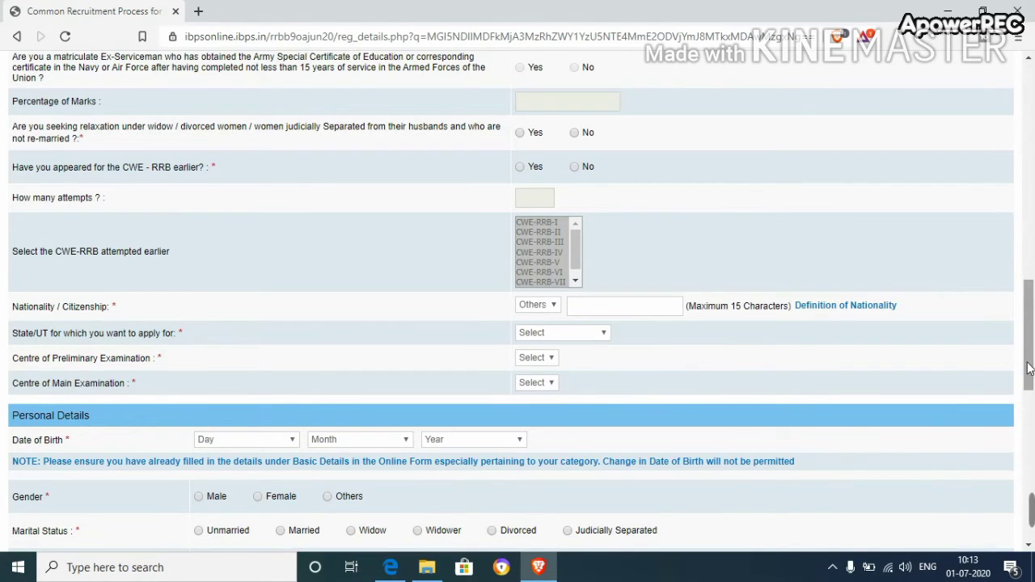
# - Mark the permanent address as the same as the address for correspondence
pyautogui.moveTo(1029, 367); pyautogui.dragTo(1030, 408)
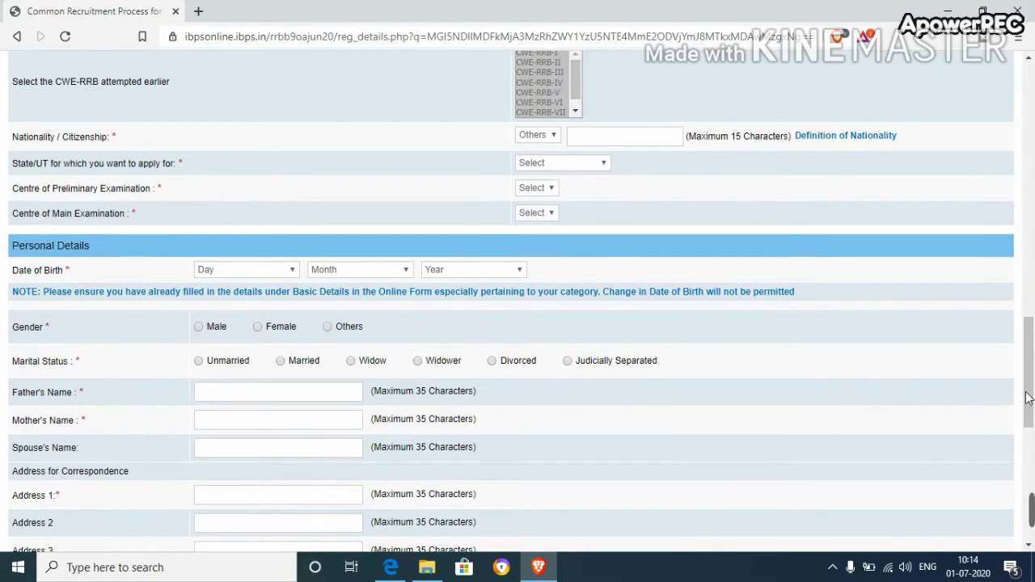
pyautogui.moveTo(1025, 398); pyautogui.dragTo(1033, 465)
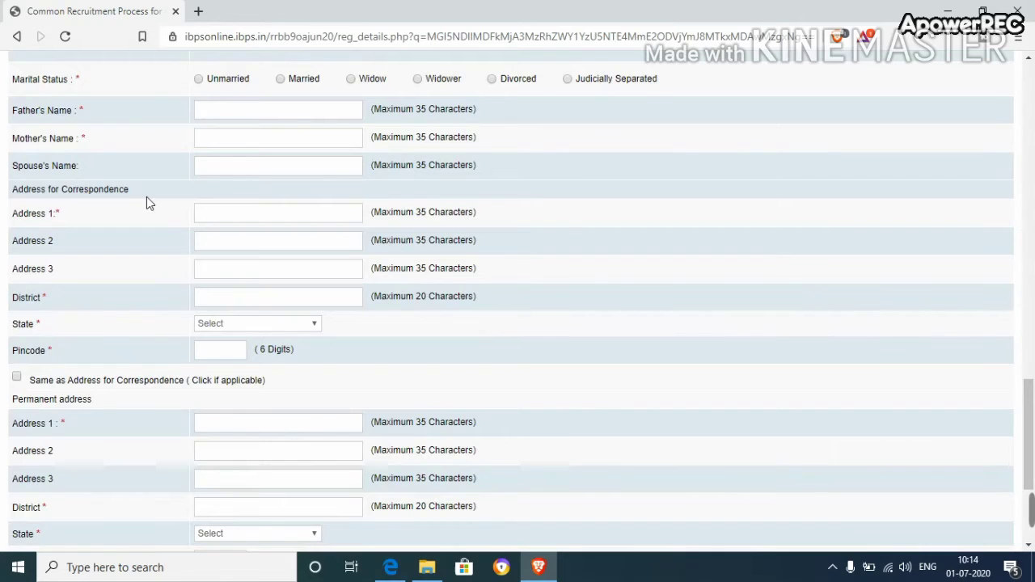
pyautogui.click(17, 378)
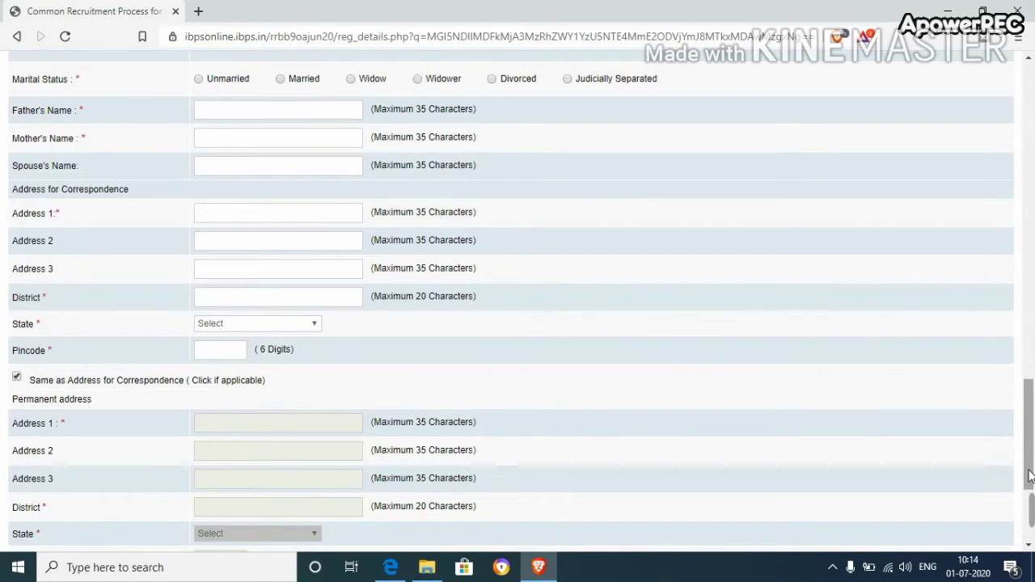
# - Look over the address choices for GST invoicing, then save the basic details and continue to the qualification section
pyautogui.moveTo(1029, 477); pyautogui.dragTo(1029, 527)
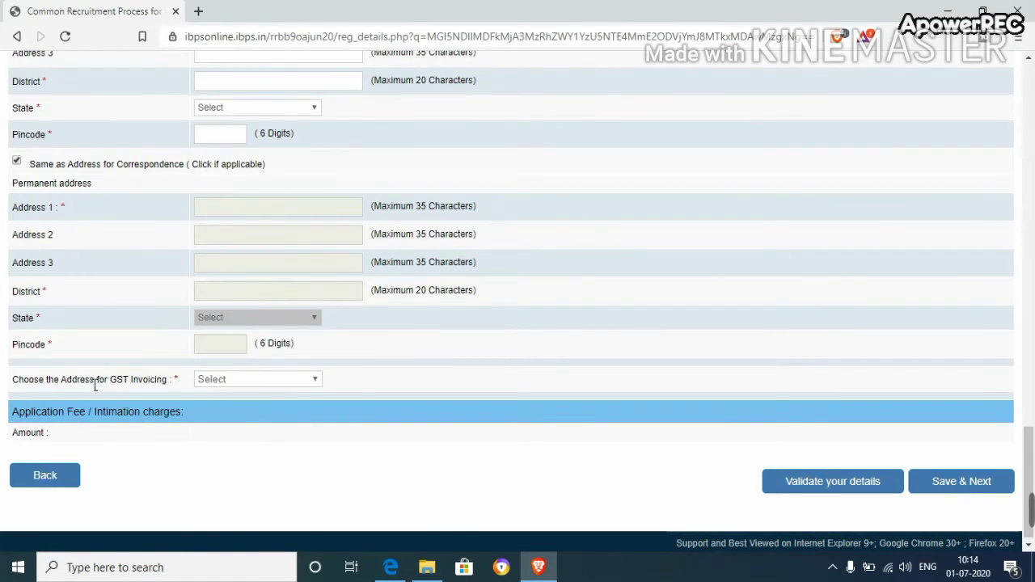
pyautogui.click(227, 380)
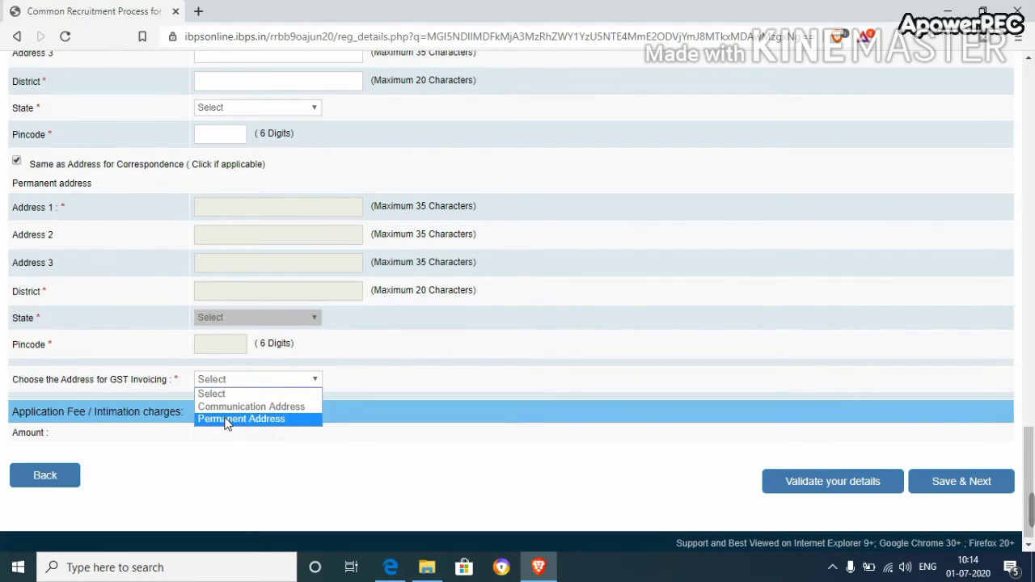
pyautogui.click(226, 475)
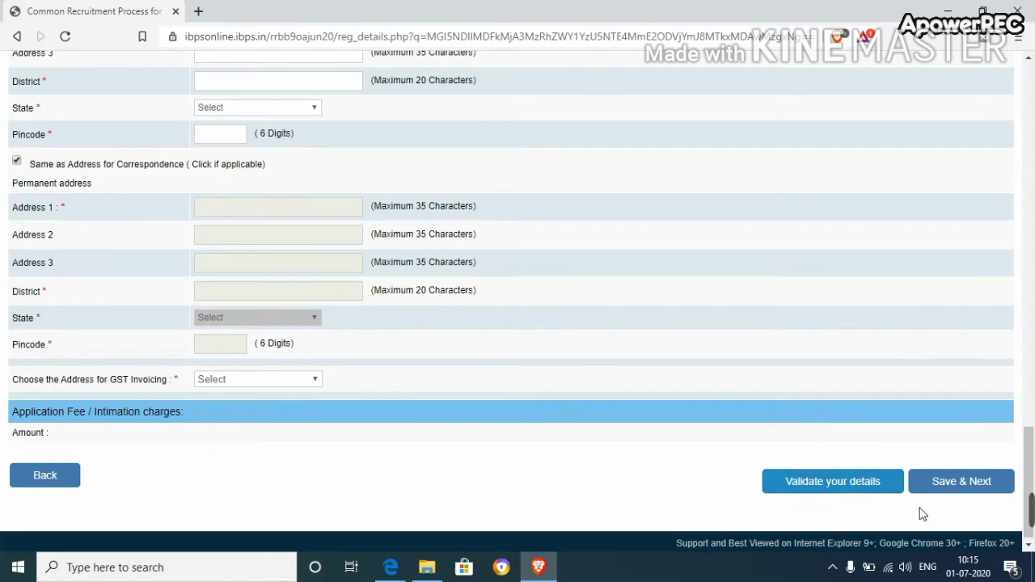
pyautogui.click(964, 482)
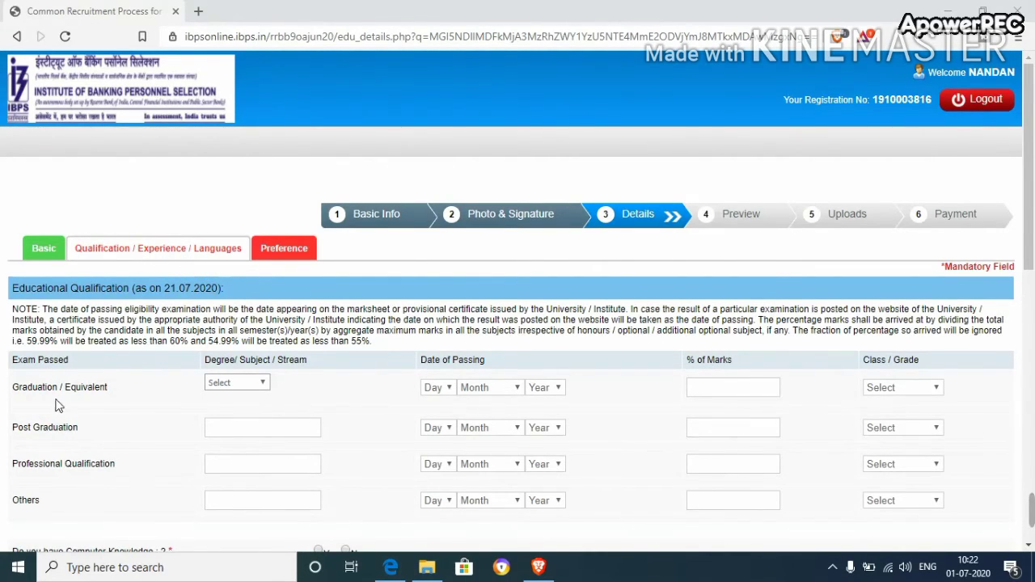
# - Look through the degree stream options for Graduation / Equivalent in the educational qualification table
pyautogui.click(241, 384)
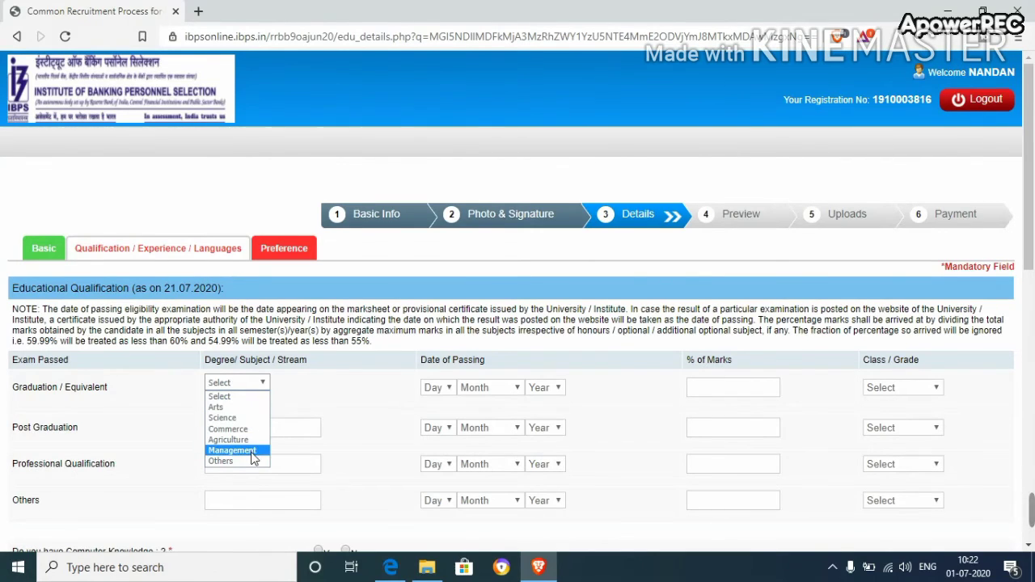
pyautogui.click(143, 420)
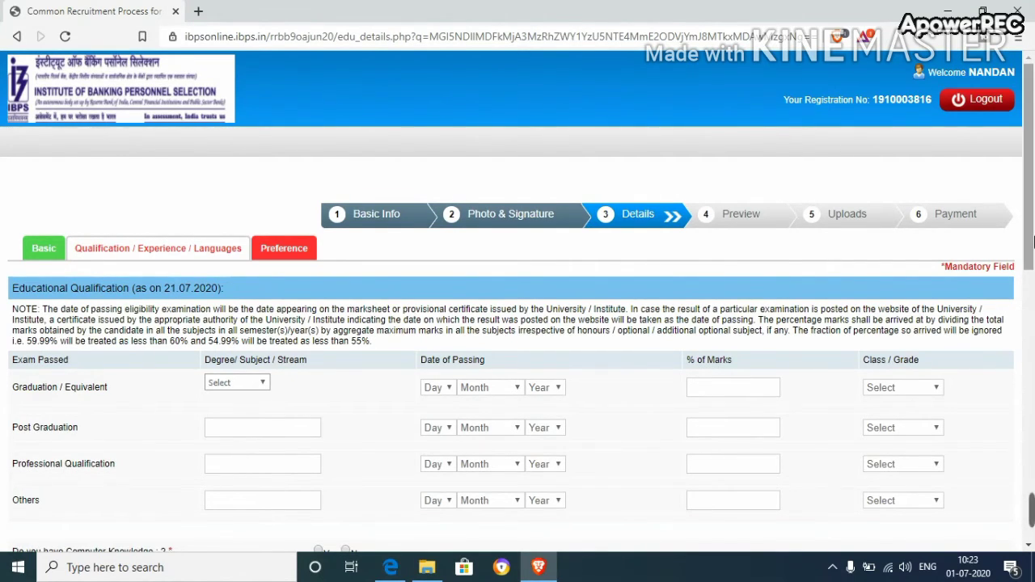
pyautogui.moveTo(1030, 241); pyautogui.dragTo(1031, 257)
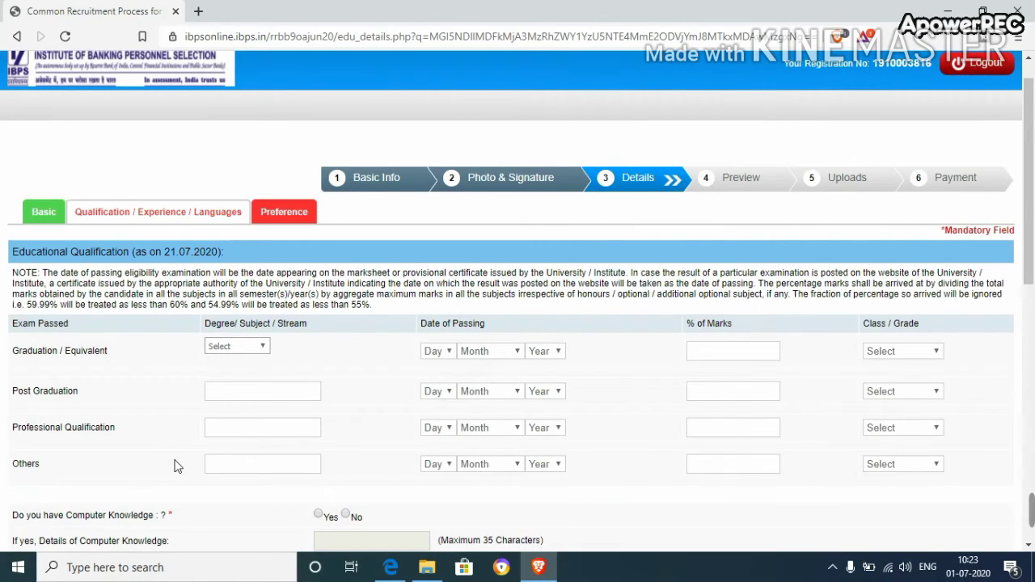
# - Answer Yes to having computer knowledge and Yes to having studied the selected state's local language
pyautogui.scroll(-2, 177, 466)
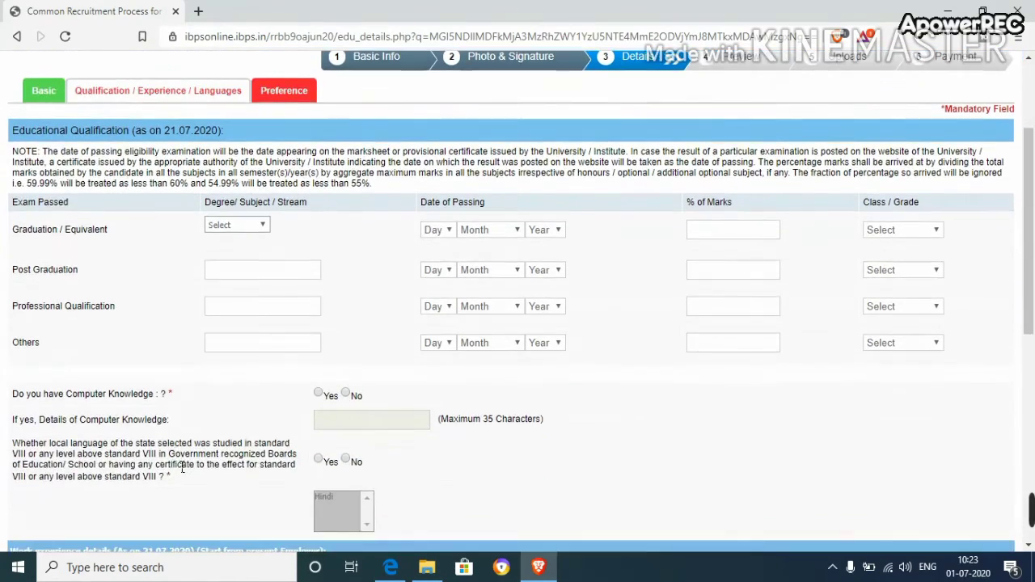
pyautogui.scroll(-1, 183, 467)
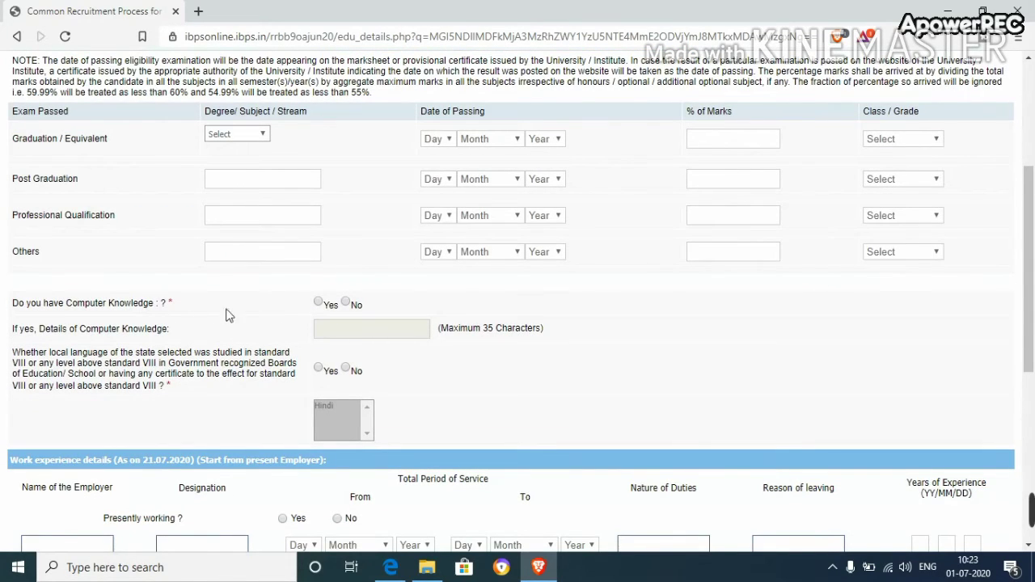
pyautogui.click(319, 303)
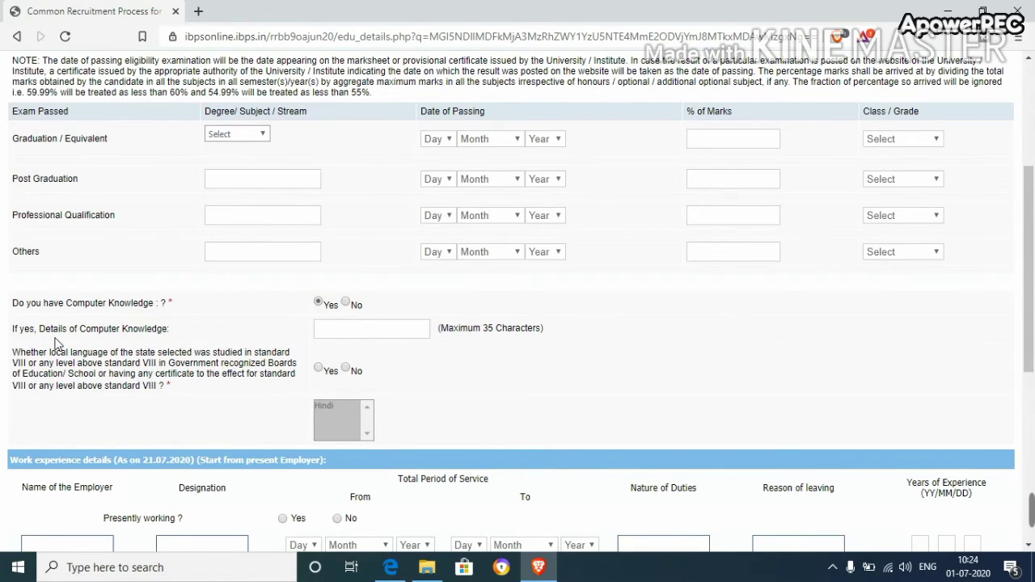
pyautogui.click(357, 333)
pyautogui.click(319, 371)
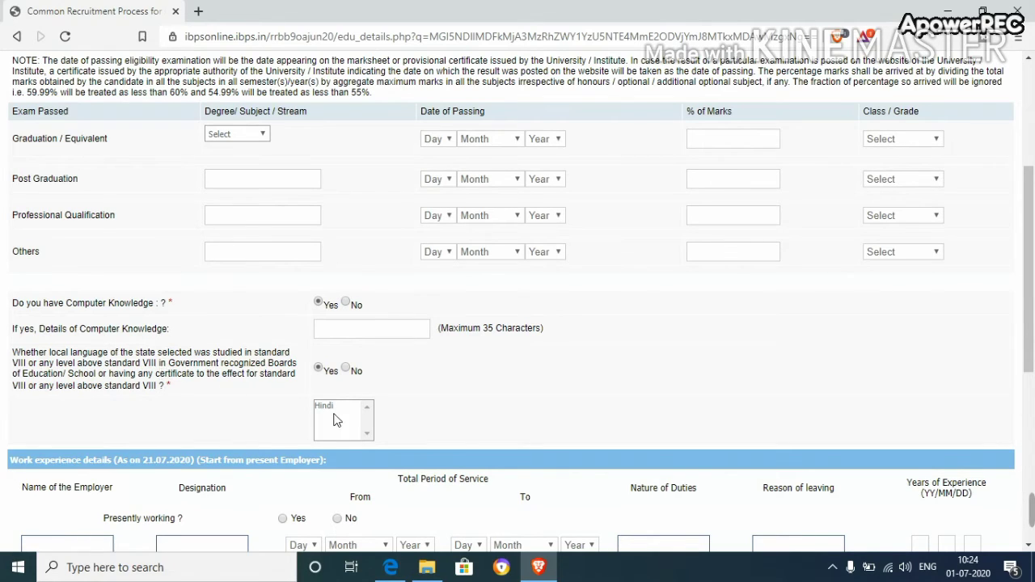
pyautogui.click(320, 366)
pyautogui.press('Right')
pyautogui.press('Left')
# - Look over the work experience and other details sections of the qualification form
pyautogui.moveTo(1031, 310); pyautogui.dragTo(1032, 381)
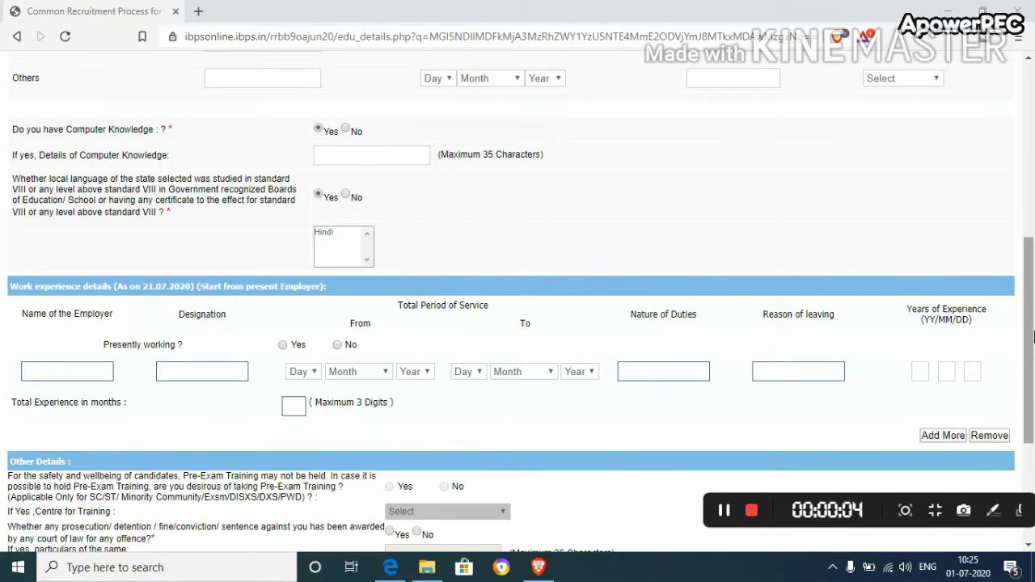
pyautogui.moveTo(1031, 335); pyautogui.dragTo(1032, 426)
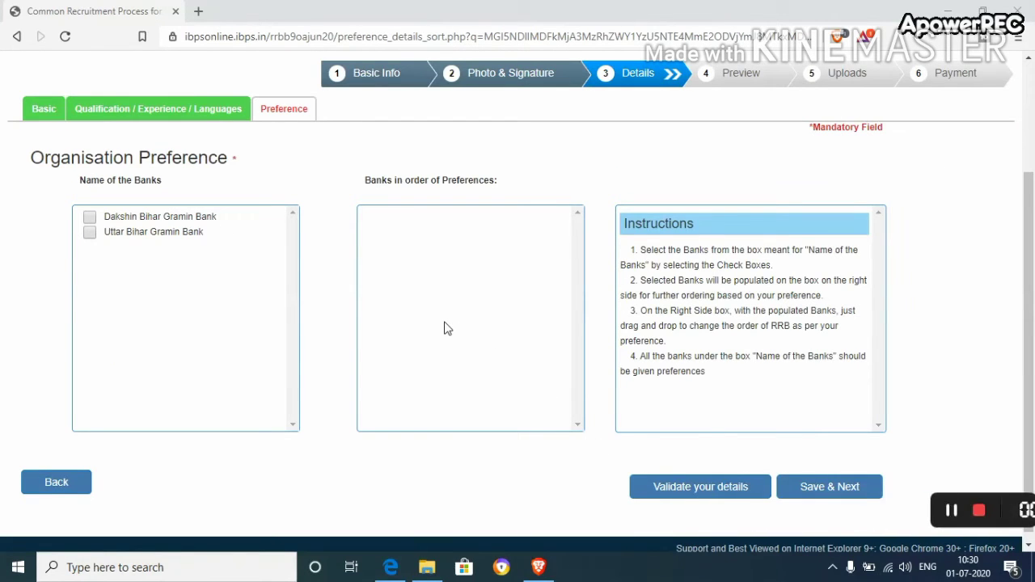
# - Select Dakshin Bihar Gramin Bank and then Uttar Bihar Gramin Bank as the organisation preferences, and validate and save them
pyautogui.click(89, 219)
pyautogui.click(89, 232)
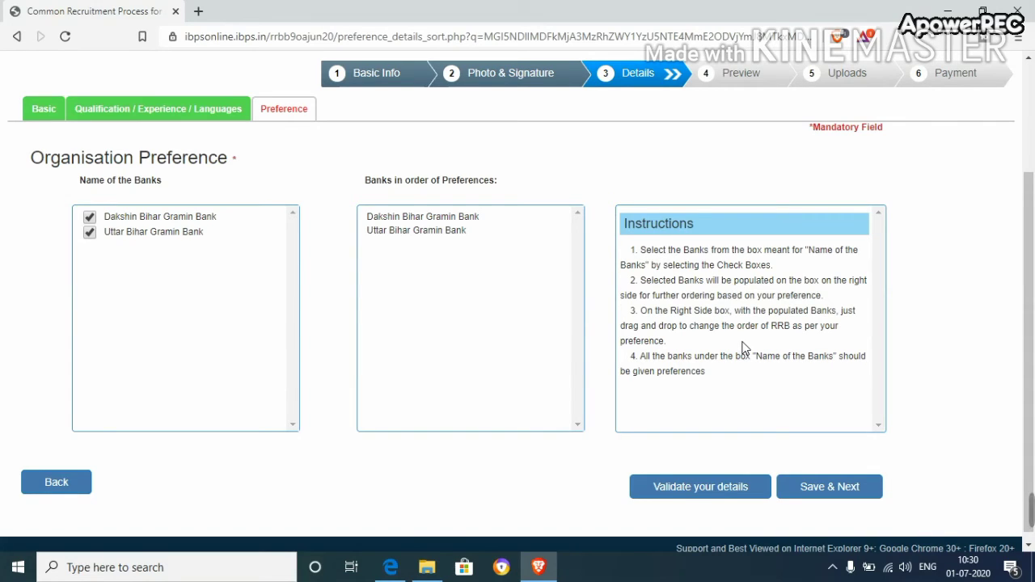
pyautogui.click(689, 494)
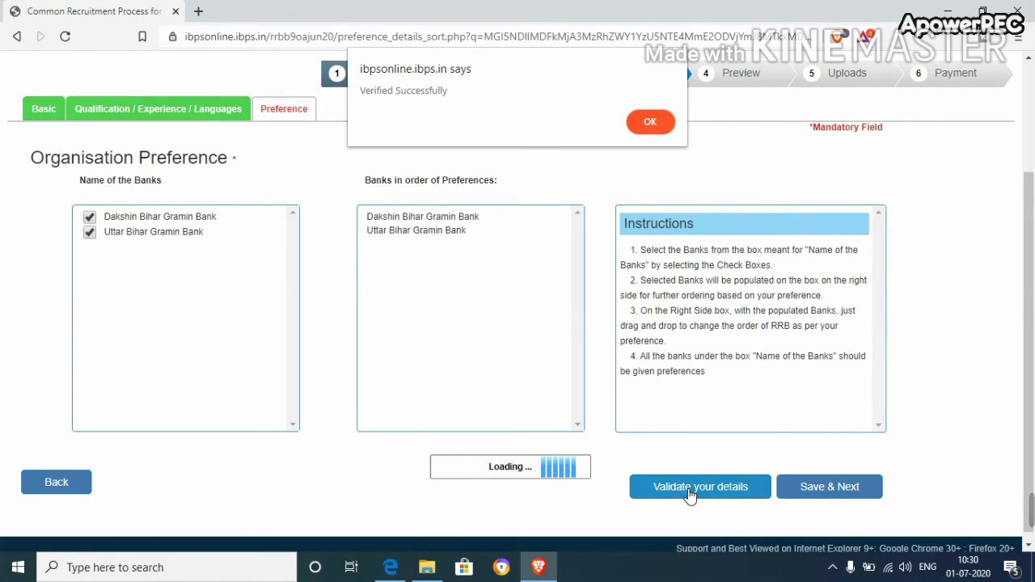
pyautogui.click(635, 116)
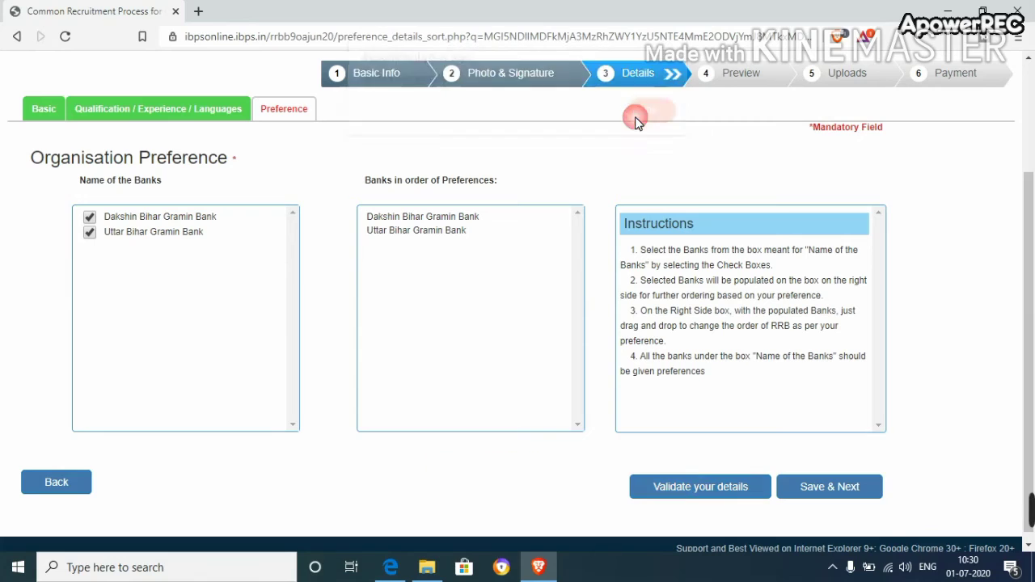
pyautogui.click(824, 486)
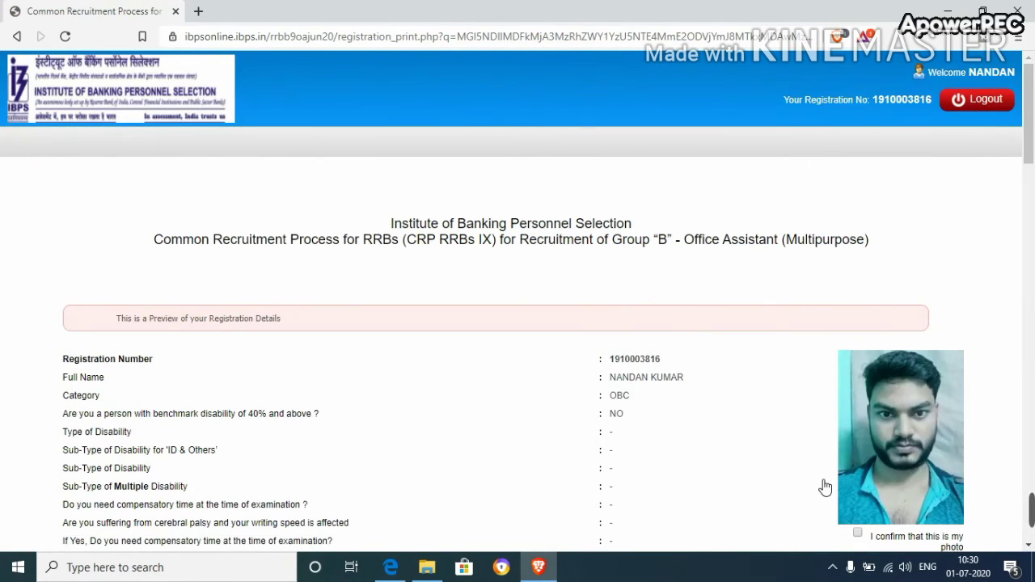
# - Confirm the applicant's signature and agree to the declaration at the end of the registration preview
pyautogui.scroll(-15, 825, 487)
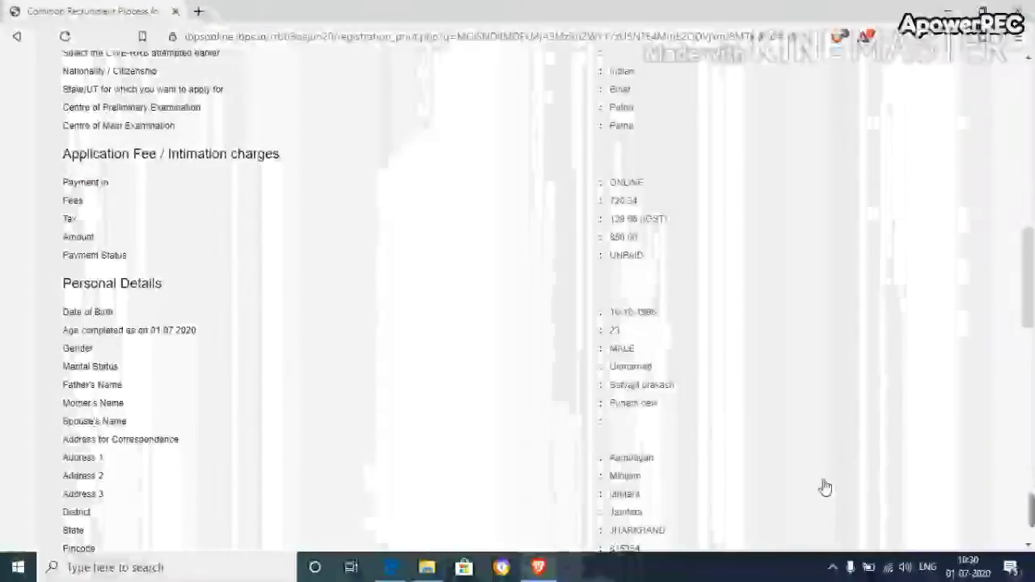
pyautogui.scroll(-5, 824, 487)
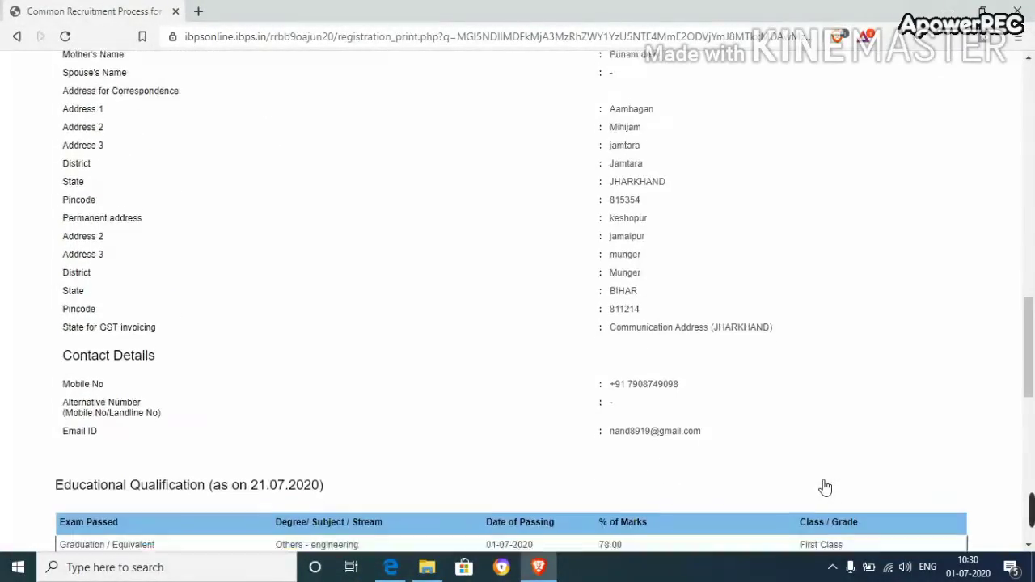
pyautogui.scroll(-8, 824, 488)
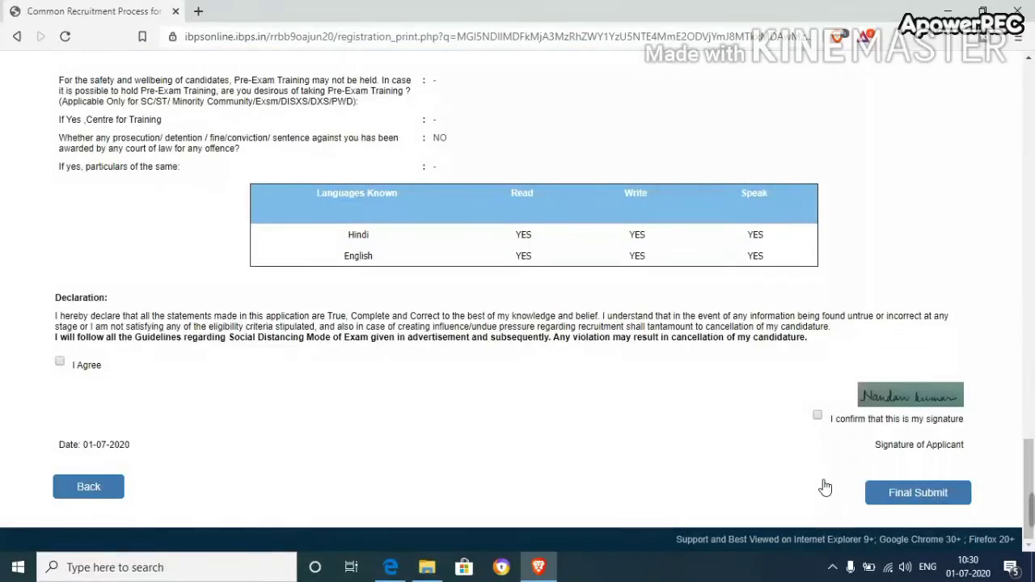
pyautogui.click(817, 416)
pyautogui.scroll(1, 902, 375)
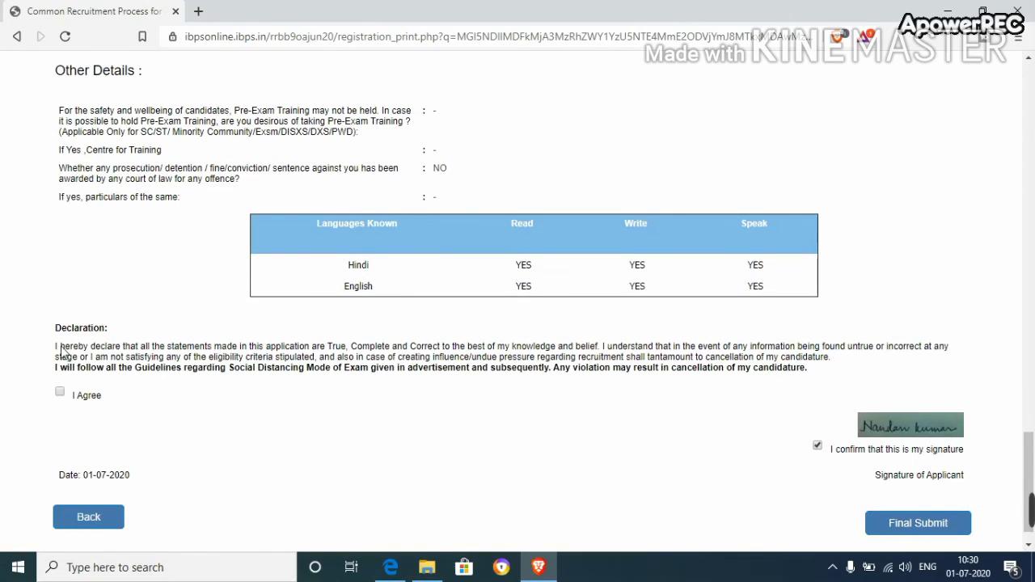
pyautogui.click(60, 394)
# - Confirm the applicant's photo in the registration preview
pyautogui.scroll(1, 256, 425)
pyautogui.scroll(10, 255, 425)
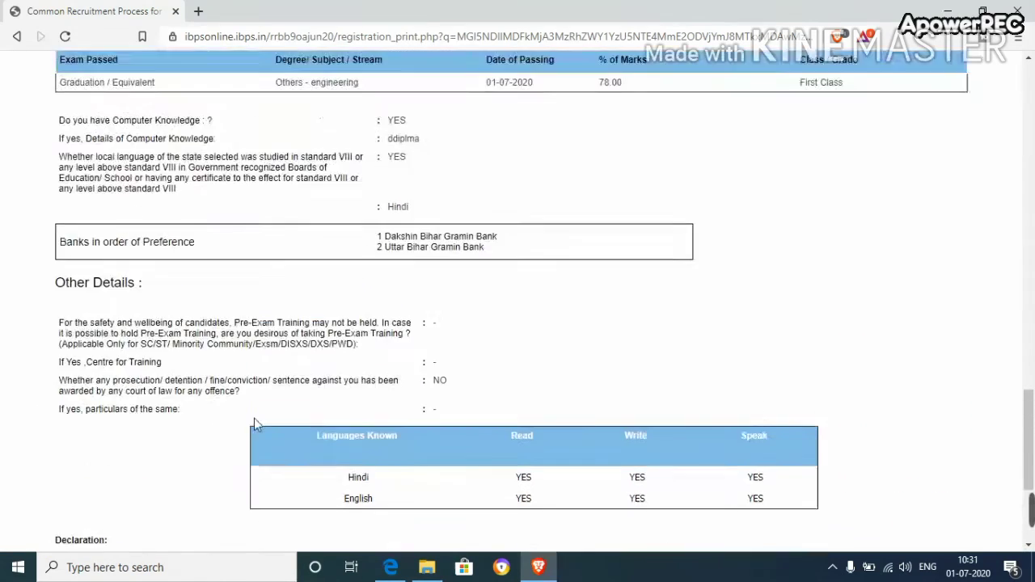
pyautogui.scroll(6, 256, 425)
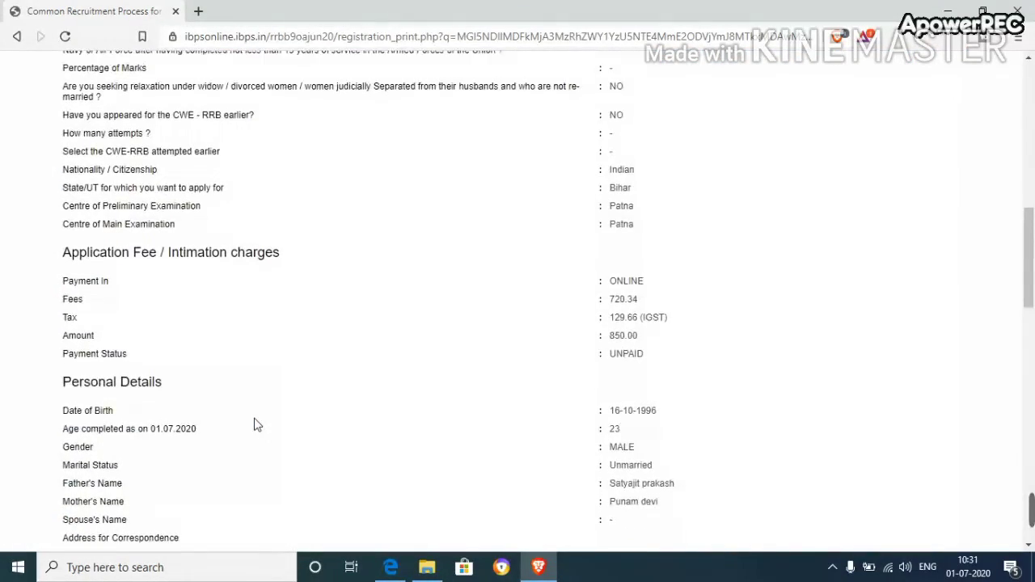
pyautogui.scroll(2, 255, 426)
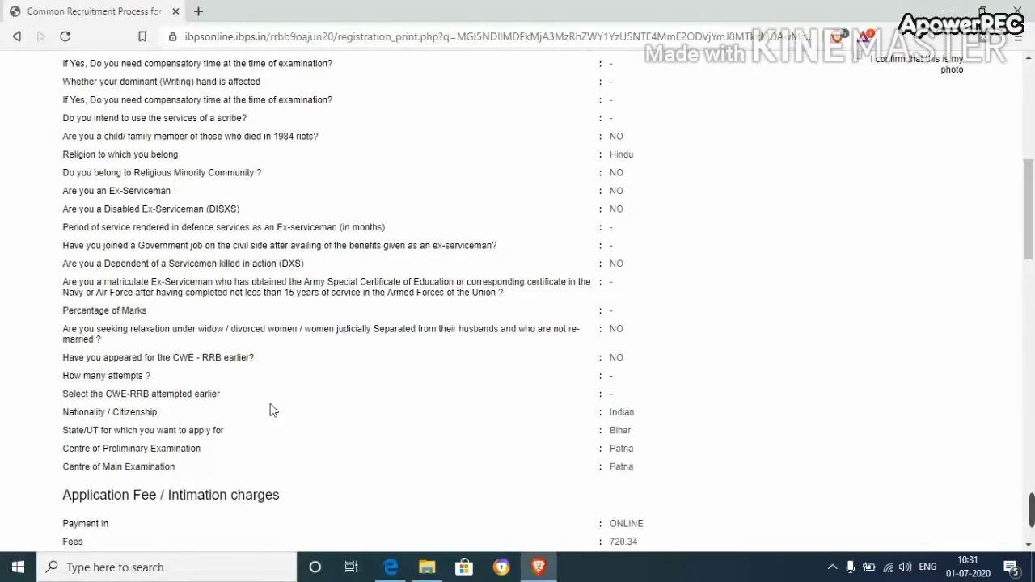
pyautogui.scroll(1, 272, 409)
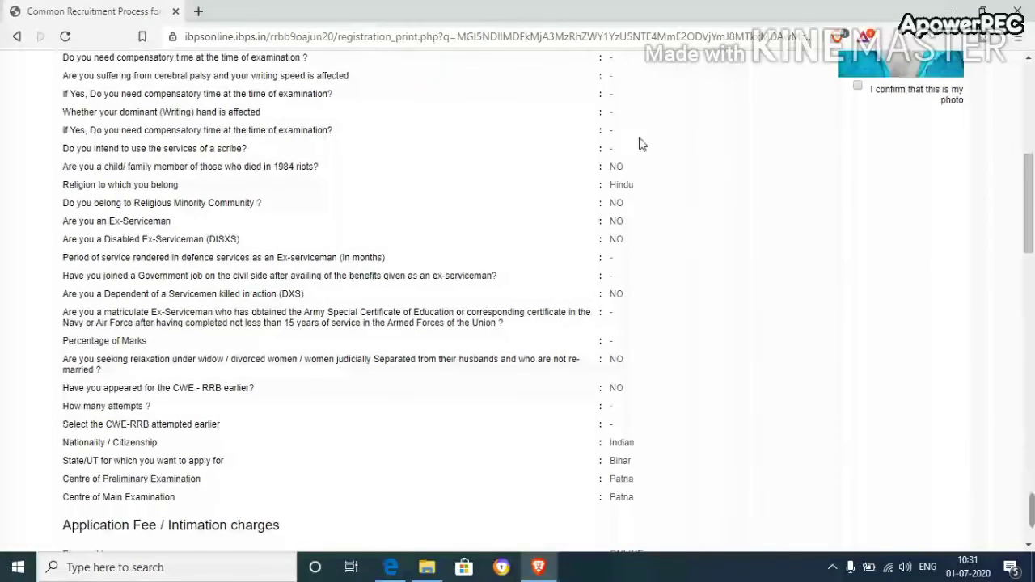
pyautogui.click(858, 85)
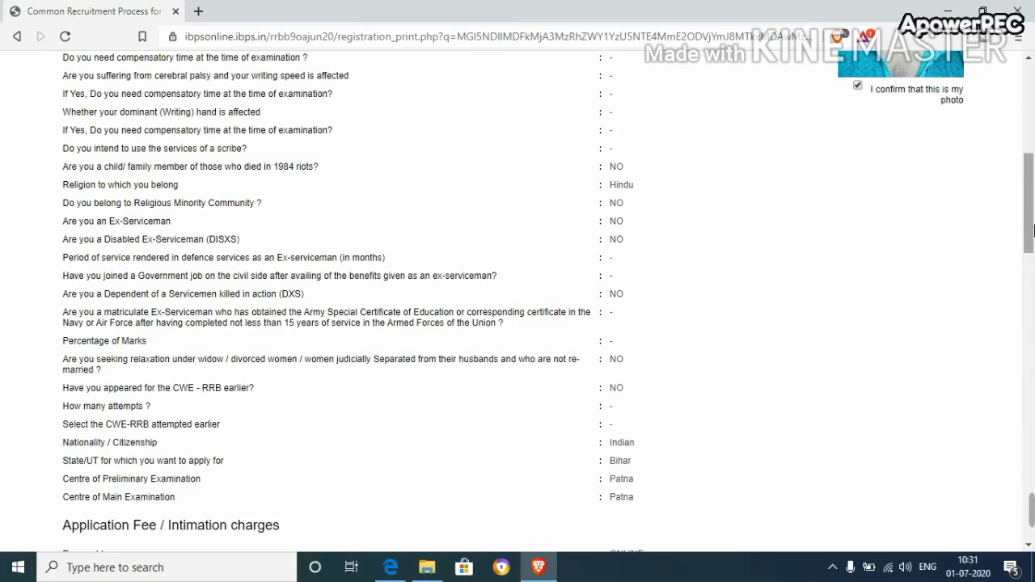
# - Make the final submission of the application and accept that no further edits are allowed
pyautogui.scroll(-15, 1033, 230)
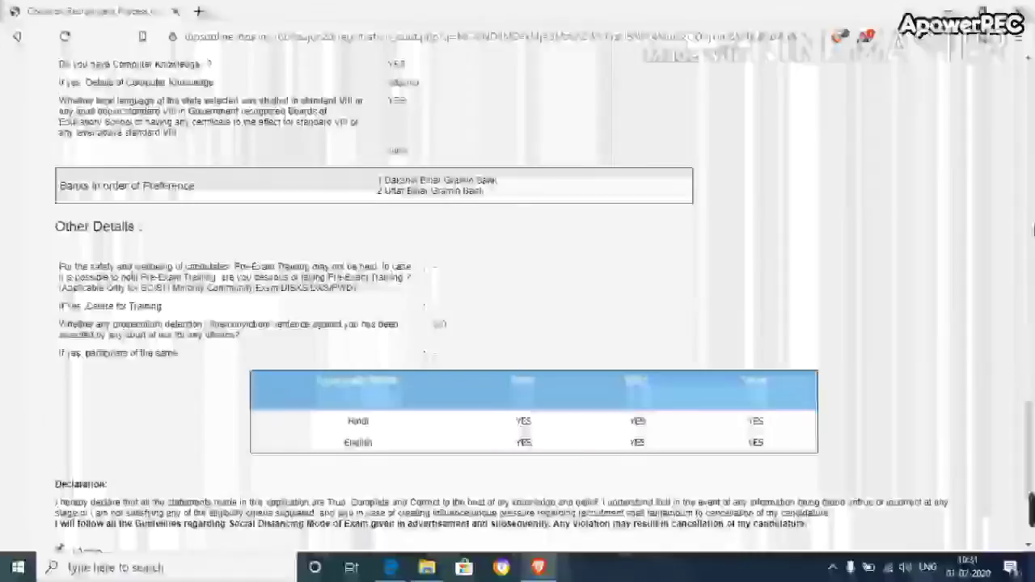
pyautogui.scroll(-3, 1033, 230)
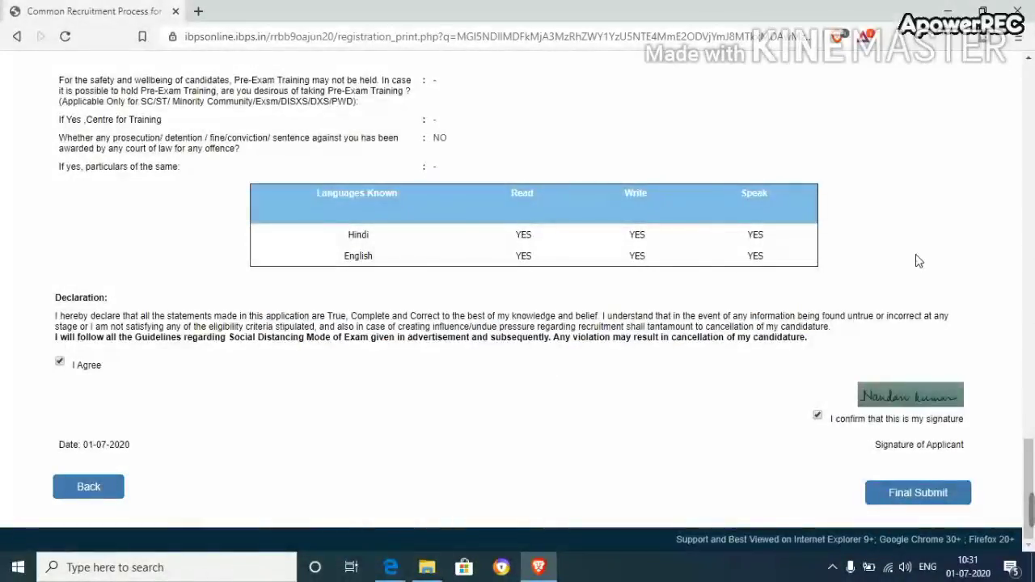
pyautogui.click(919, 497)
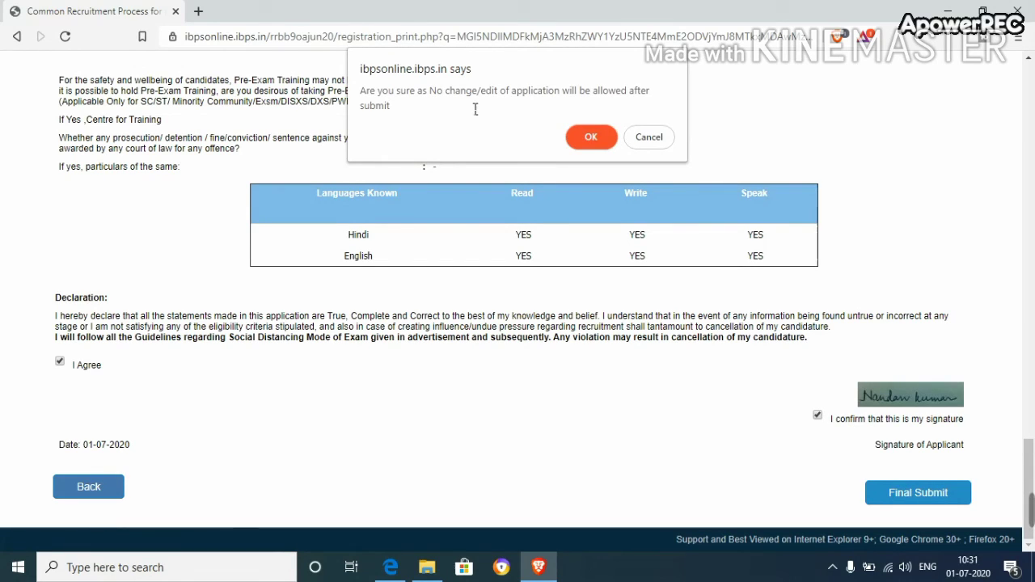
pyautogui.click(578, 139)
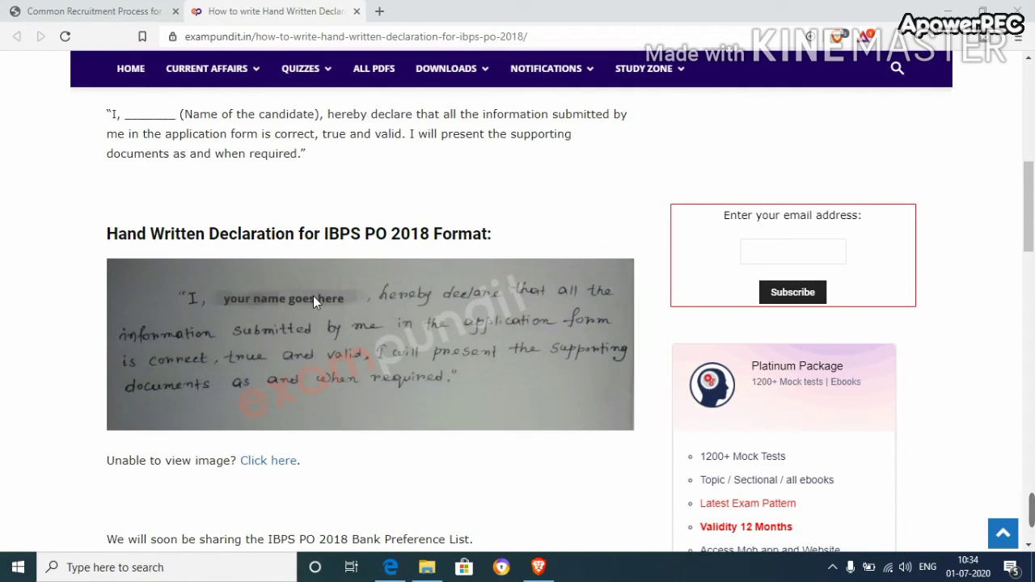
# - Return from the handwritten declaration example to the application's document upload page and select the Security Code field
pyautogui.click(98, 9)
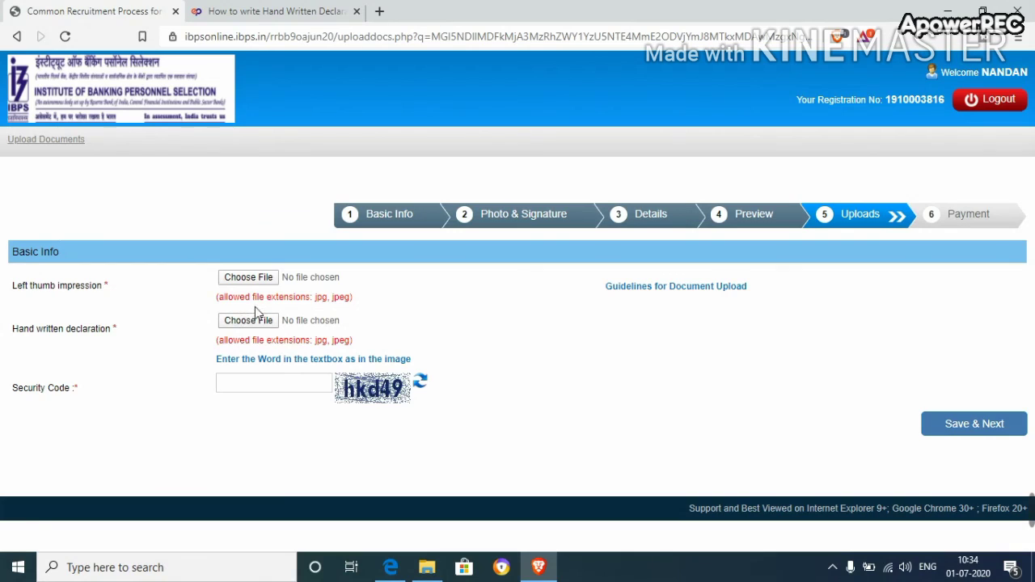
pyautogui.click(245, 386)
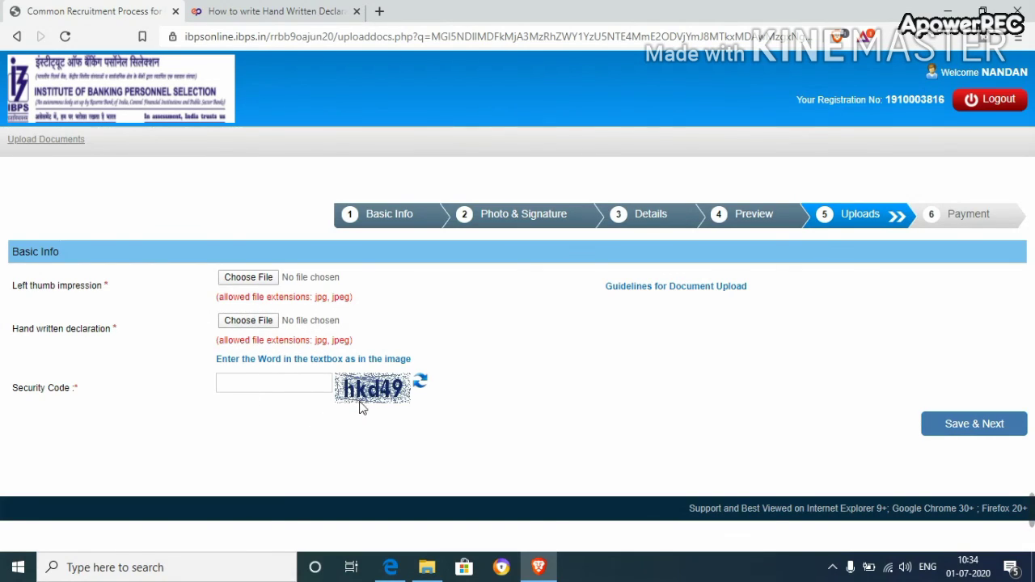